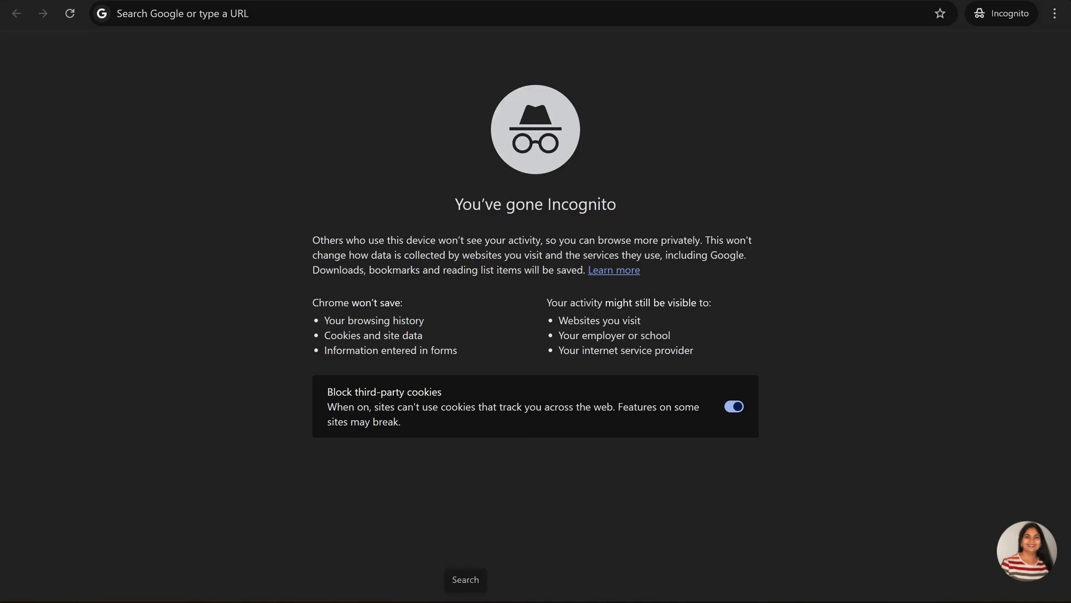
Open the Command Prompt and check the installed Python version with python --version
click(466, 602)
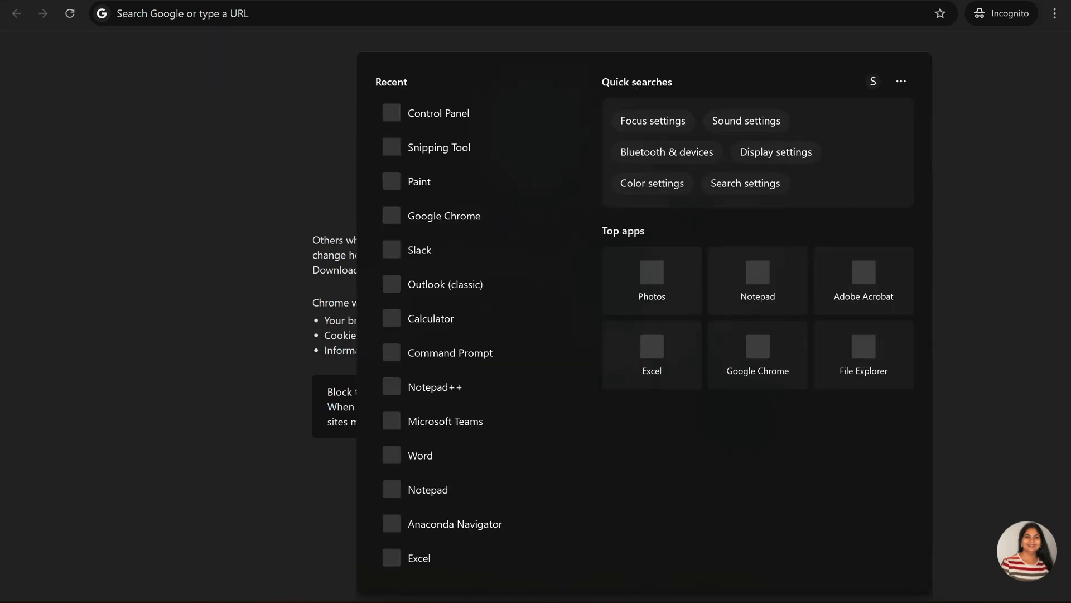
click(473, 360)
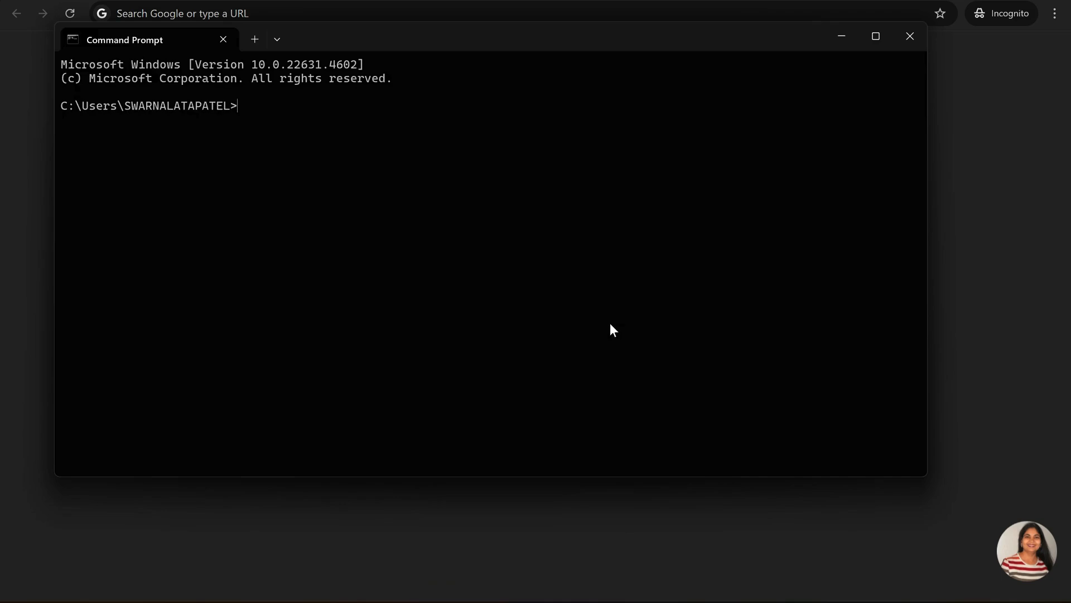
text(python --version)
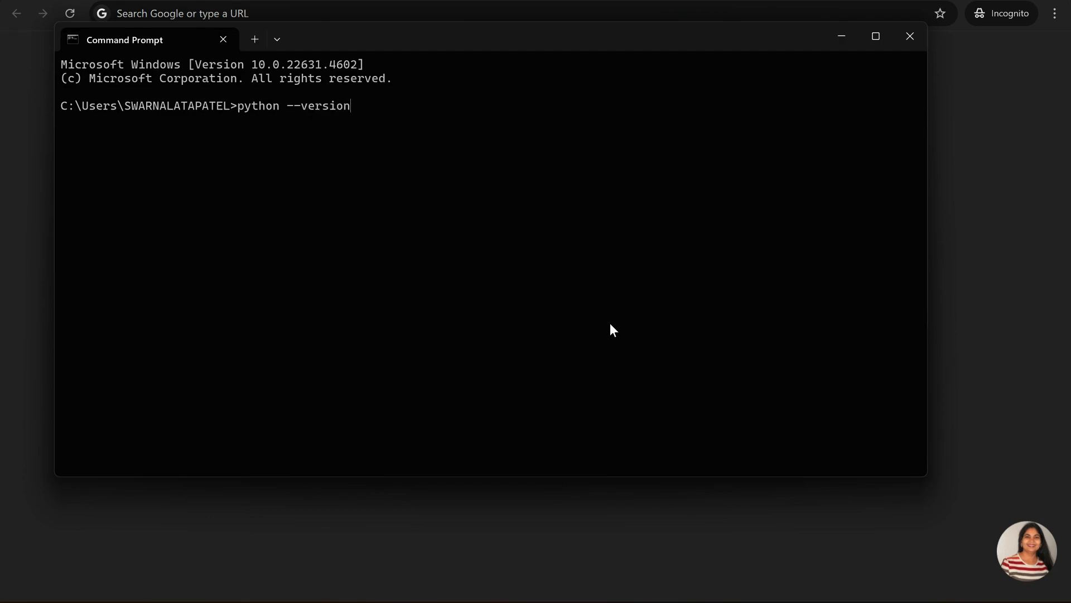
key(Return)
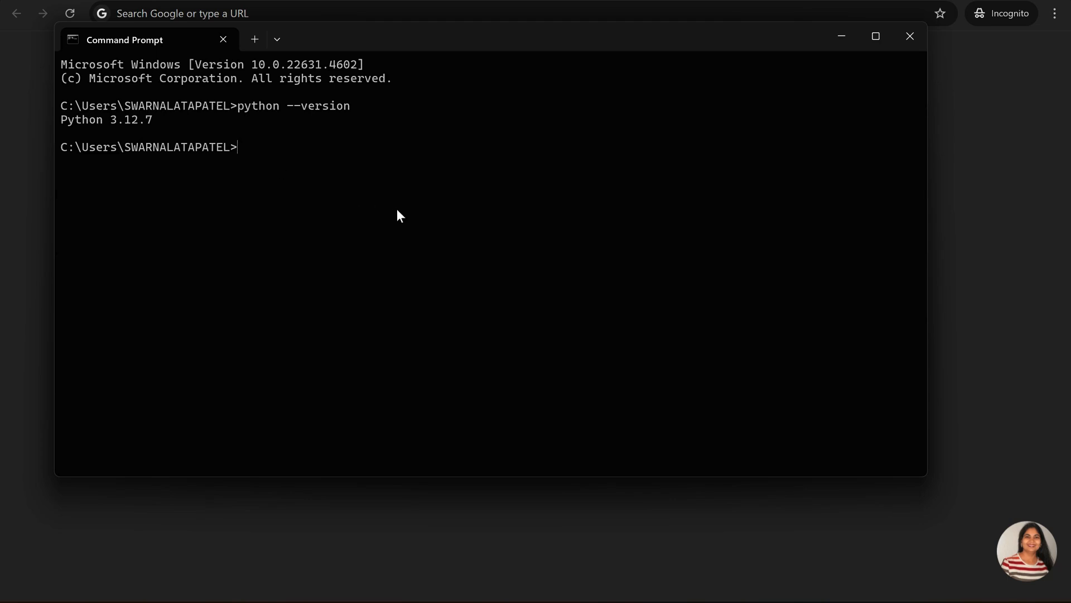
Run the deliberately misspelled command pytho --version in the Command Prompt
text(pytho --version)
key(Return)
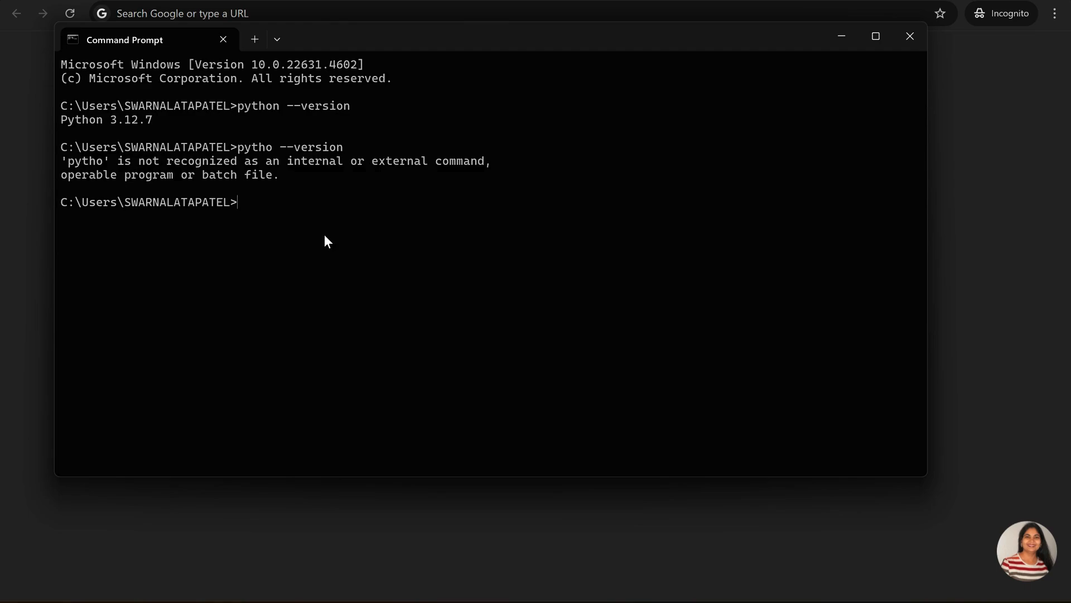
Switch to Chrome, search the web for "python download" and open the Download Python page on Python.org
click(296, 16)
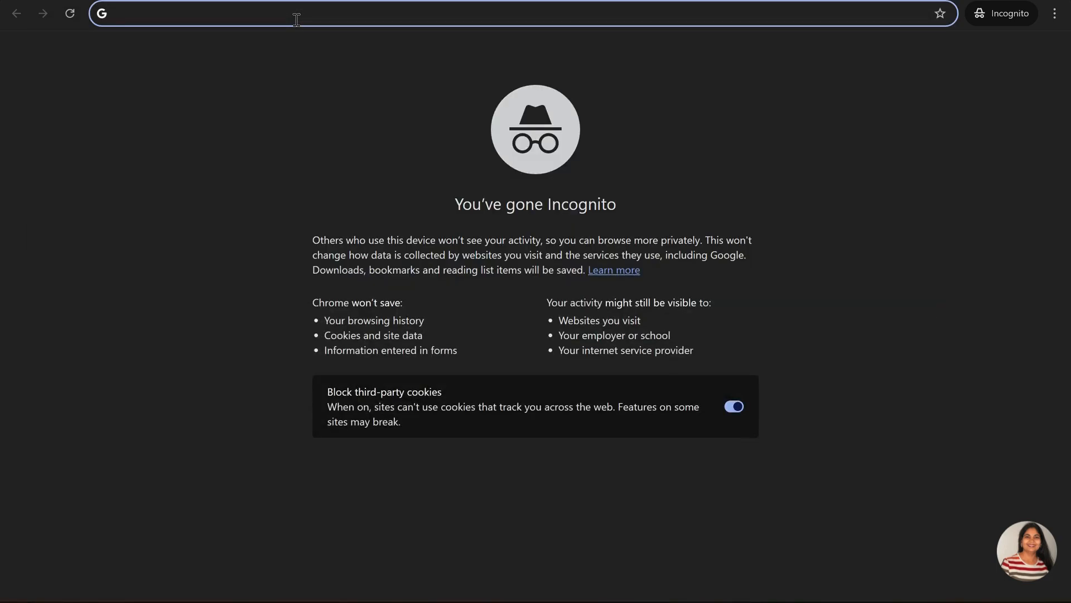
text(python )
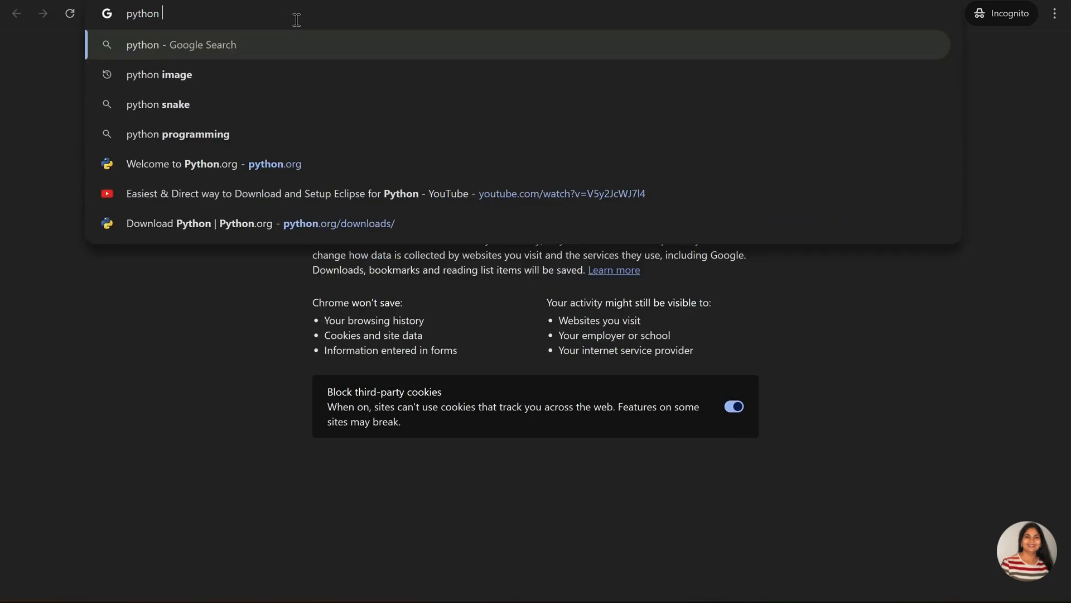
text(download)
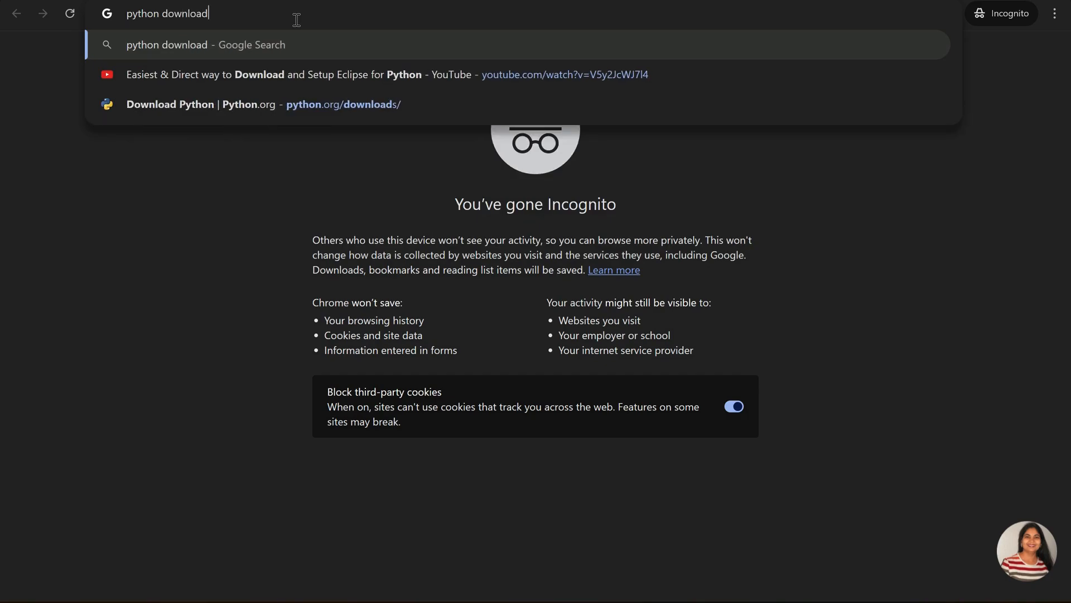
key(Return)
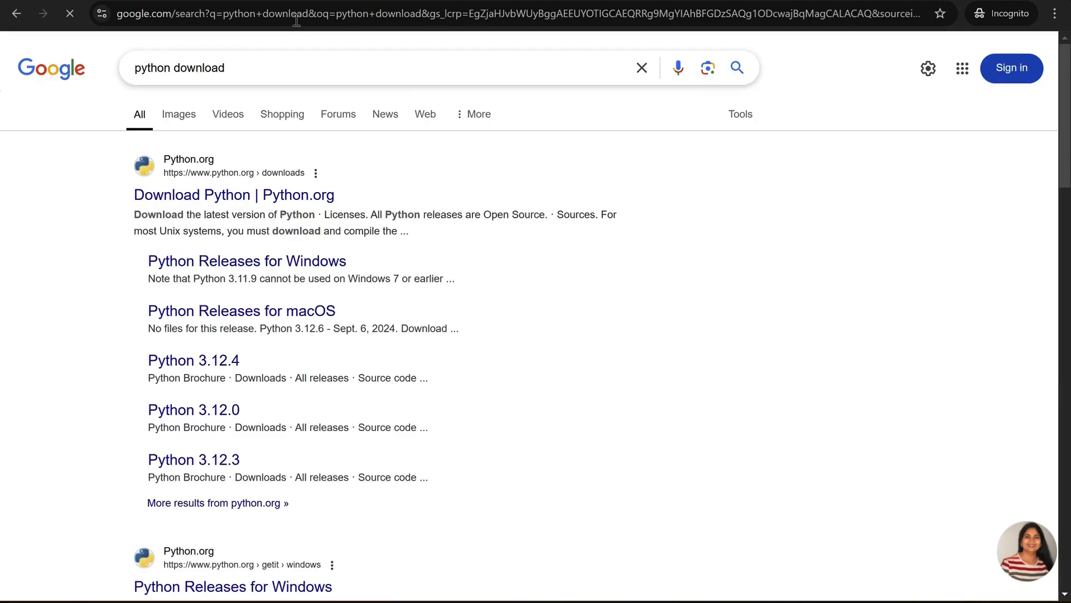
click(232, 198)
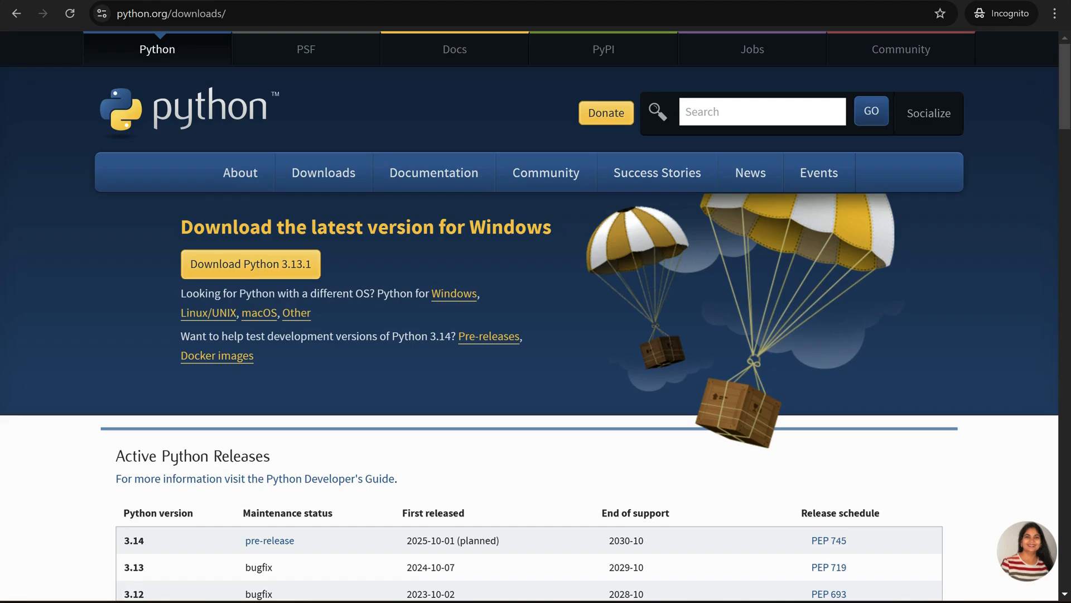
Search for "visual studio code download" in a new browser tab and open the official Visual Studio Code download page
key(ctrl+t)
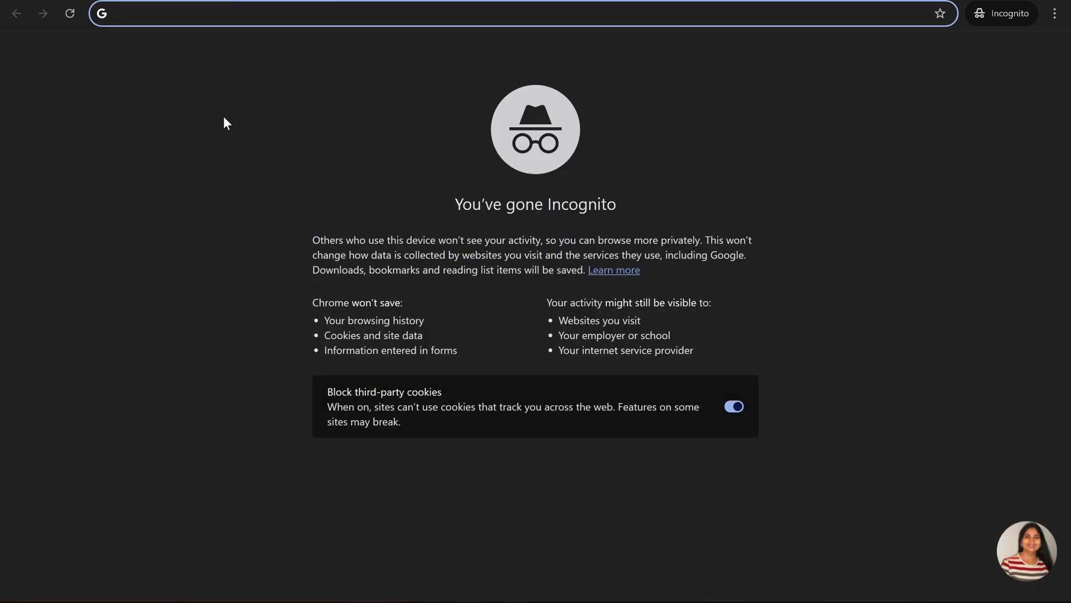
text(v)
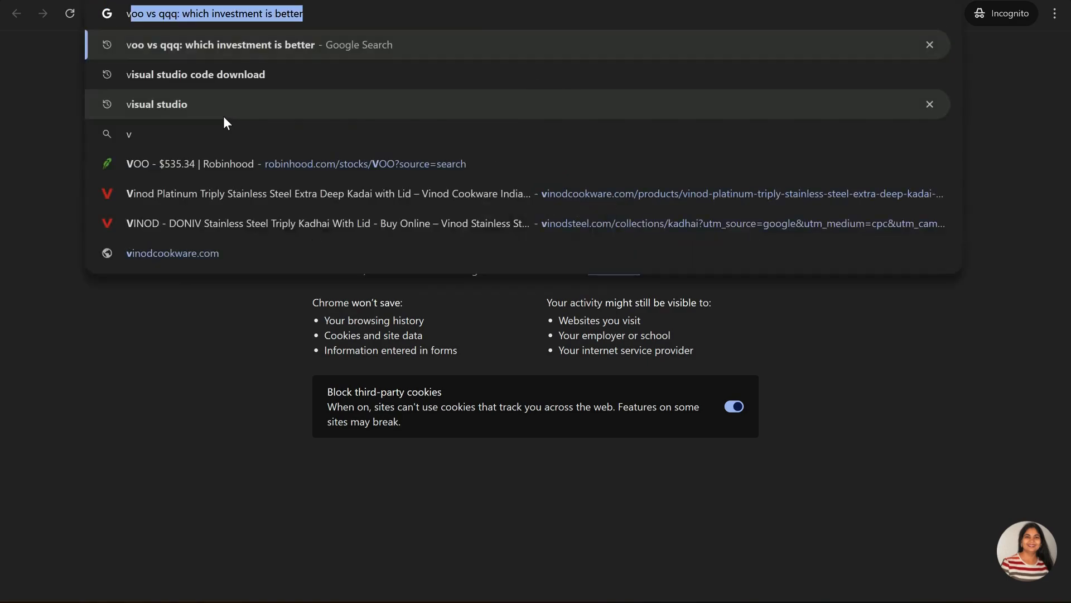
text(isual)
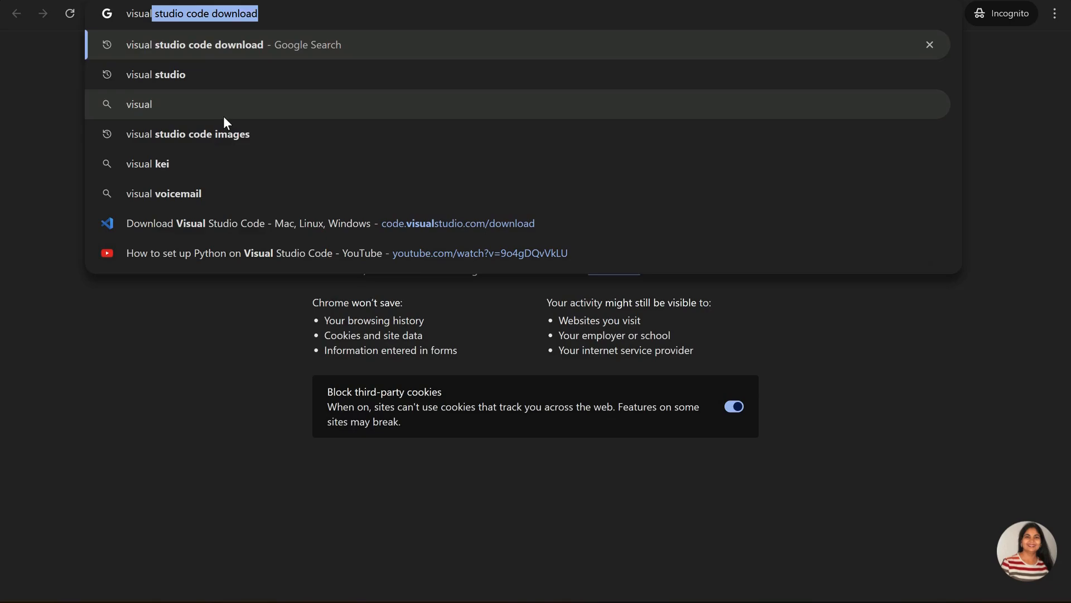
key(Return)
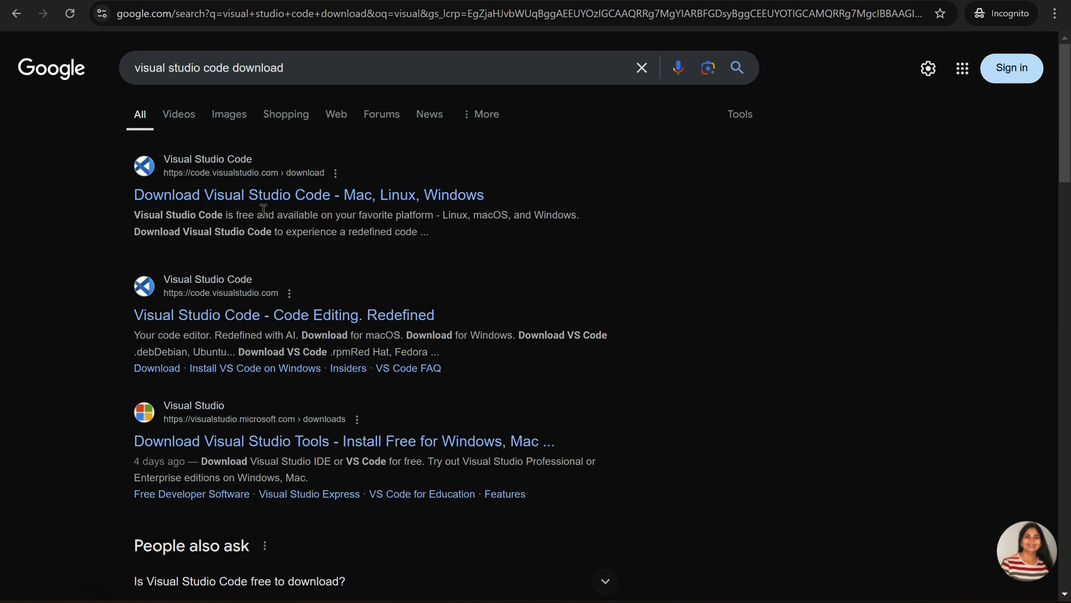
click(386, 202)
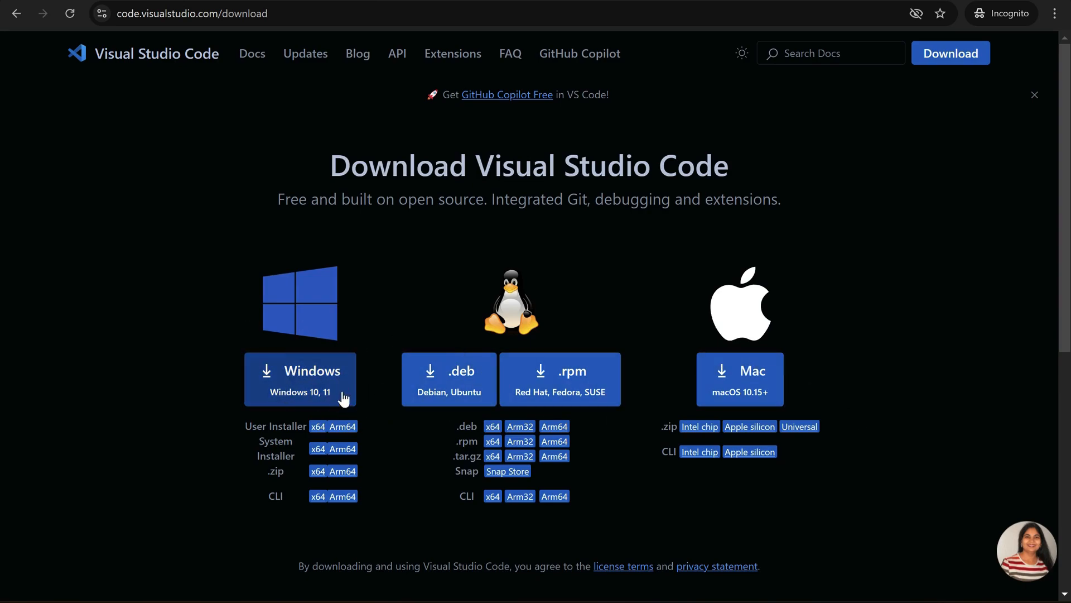
Download the Windows installer VSCodeUserSetup-x64-1.96.3 to the Downloads folder and launch it from there
click(313, 378)
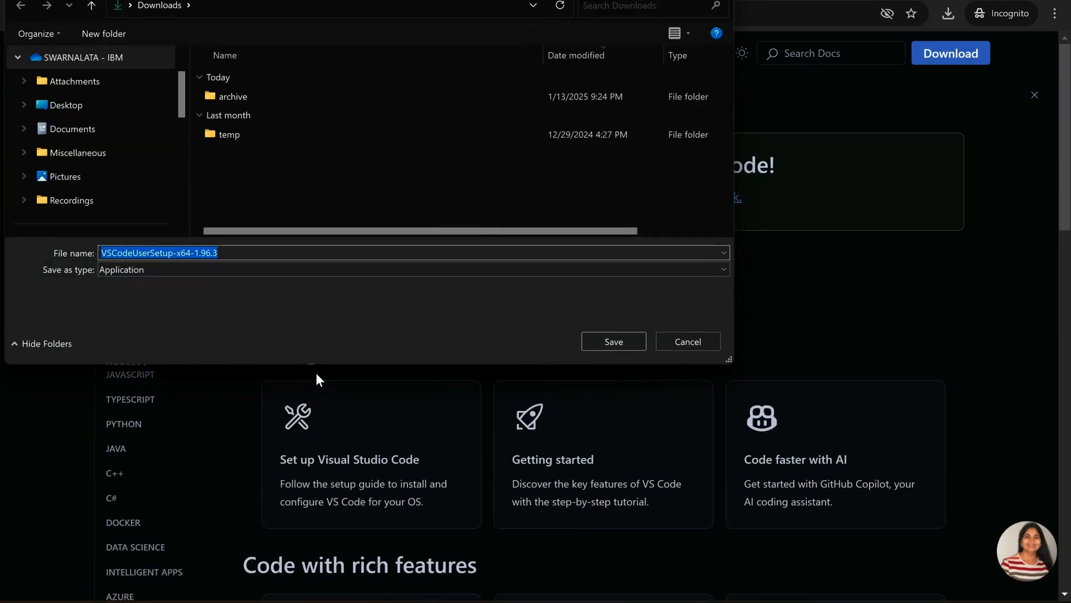
click(612, 342)
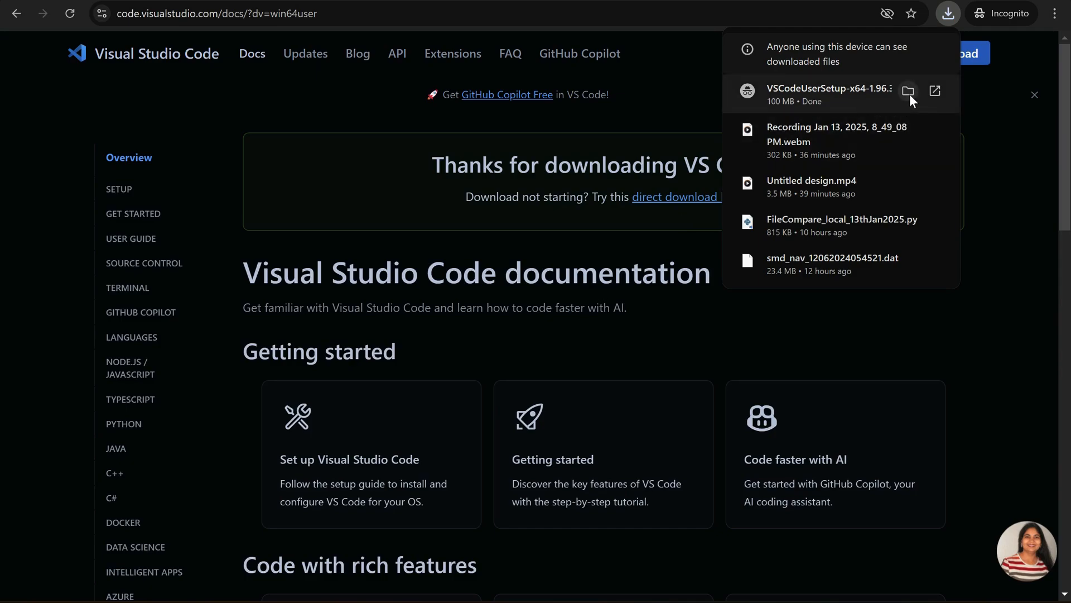
click(908, 90)
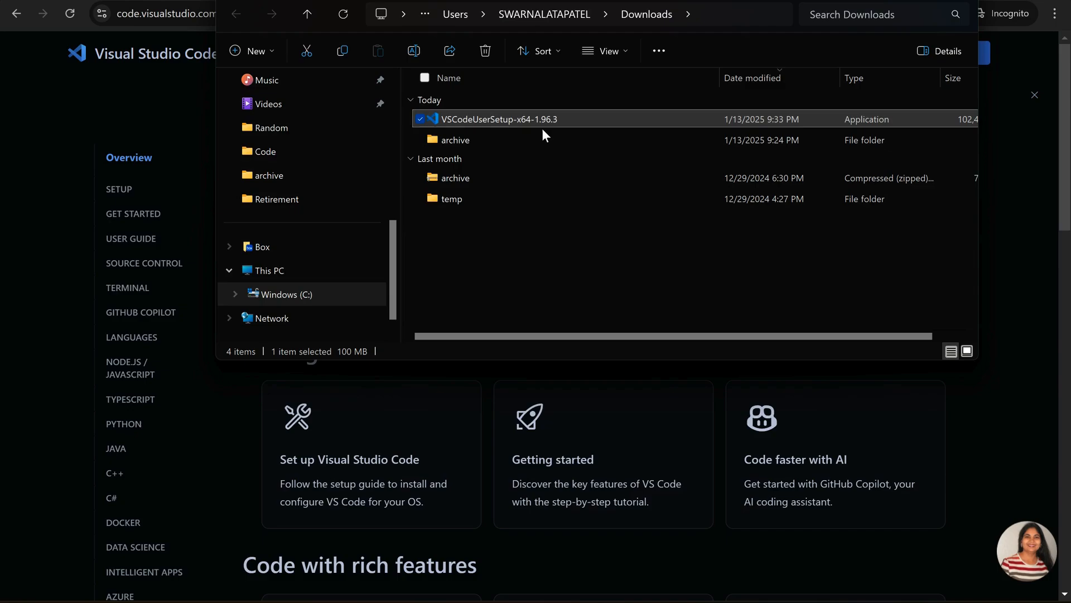
double_click(505, 123)
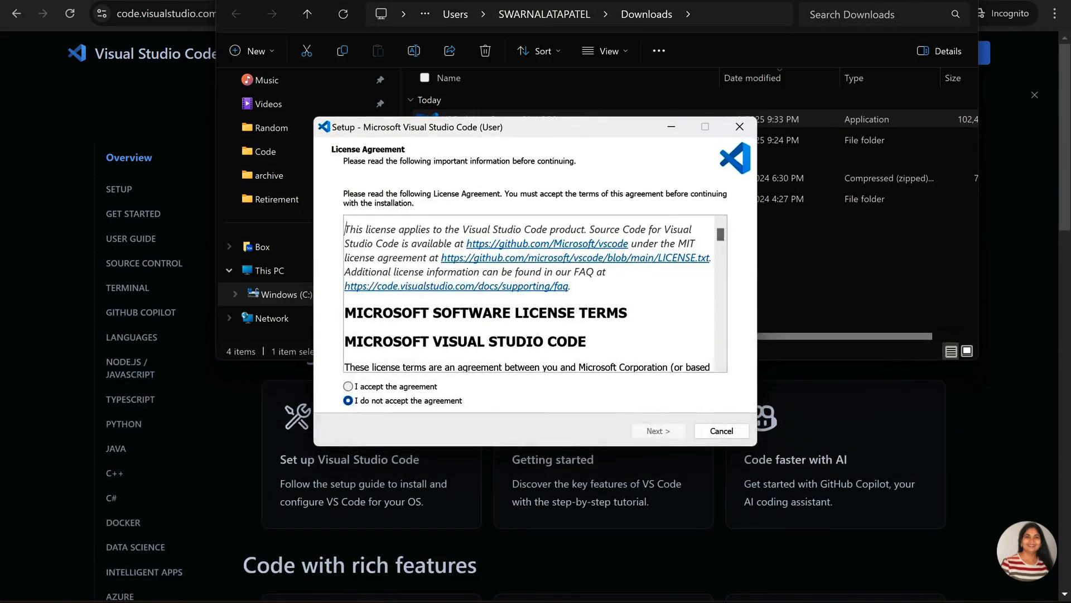
click(893, 0)
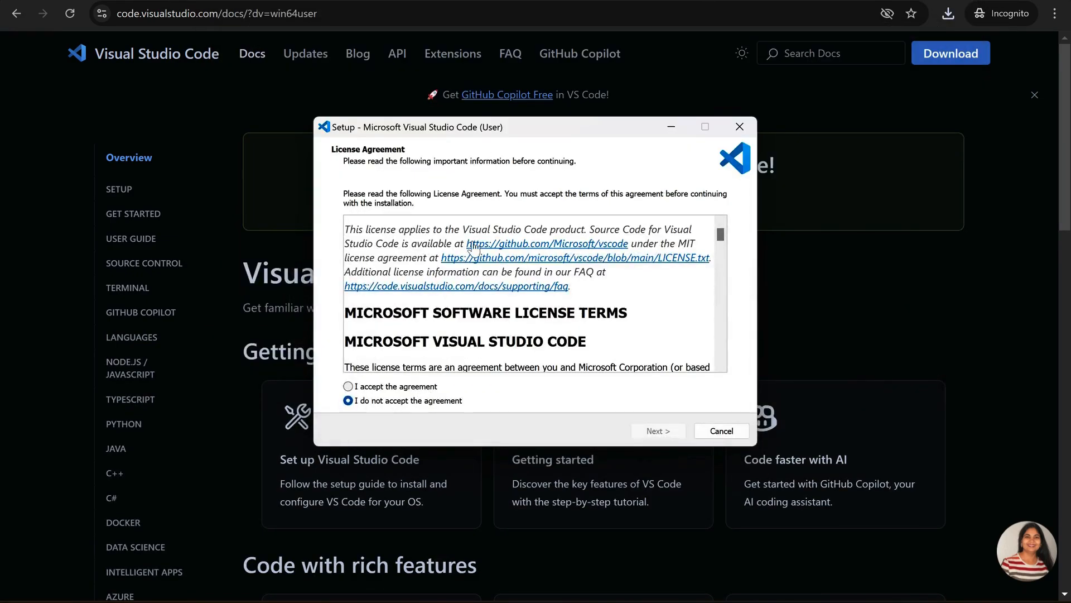
Accept the Visual Studio Code license agreement and keep the default destination location and Start Menu folder
click(348, 386)
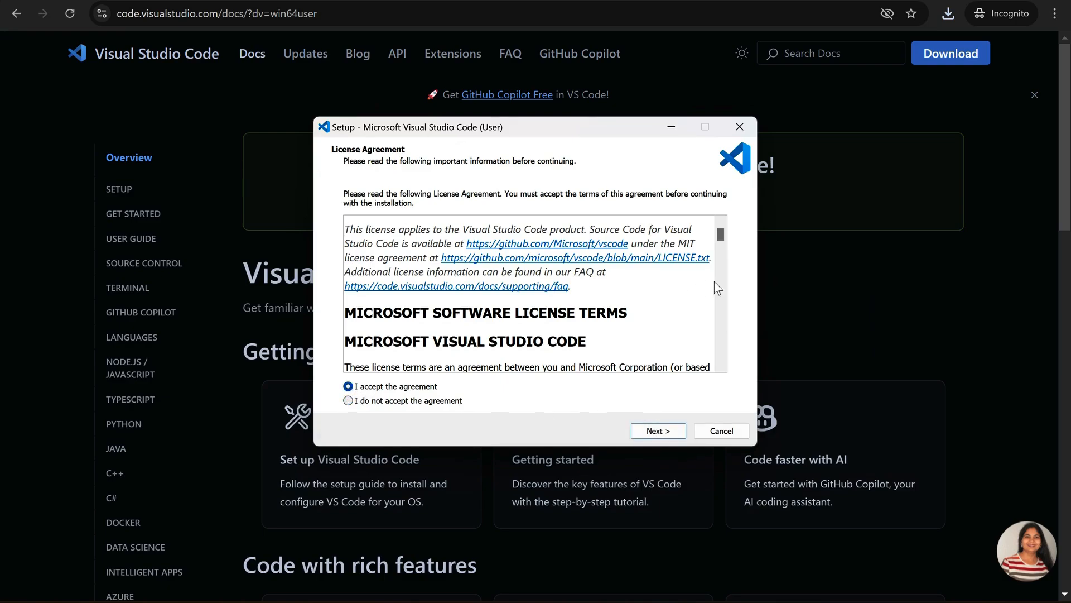
drag(721, 238, 720, 353)
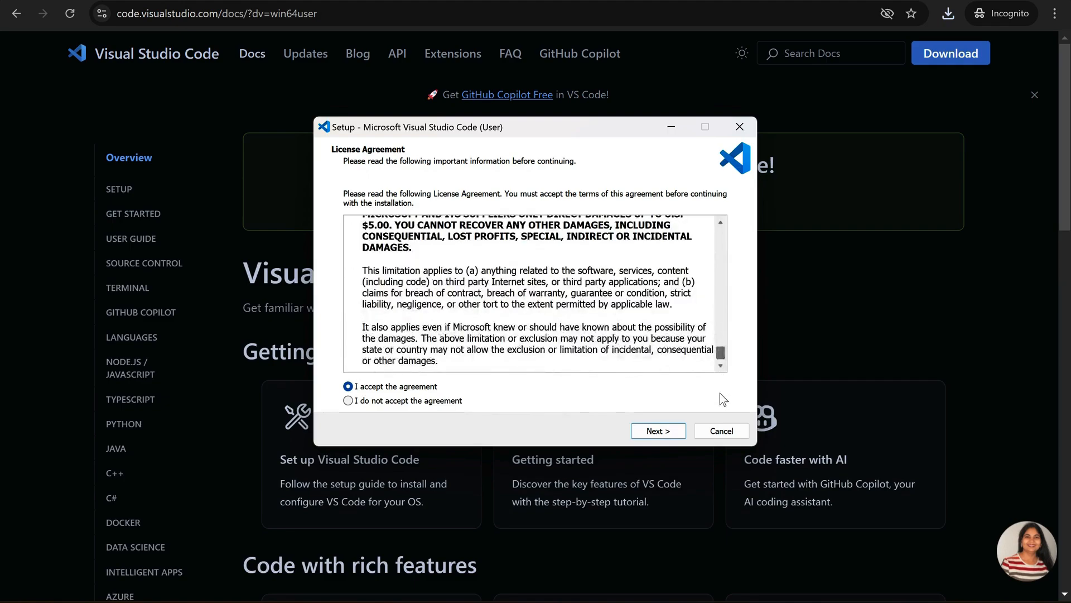
click(658, 430)
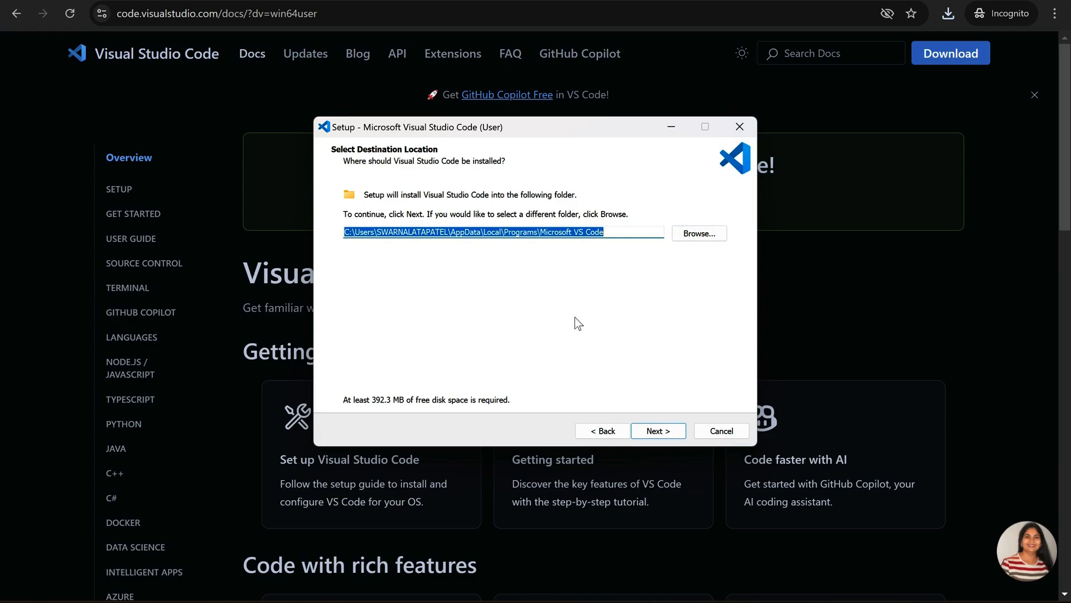
click(663, 432)
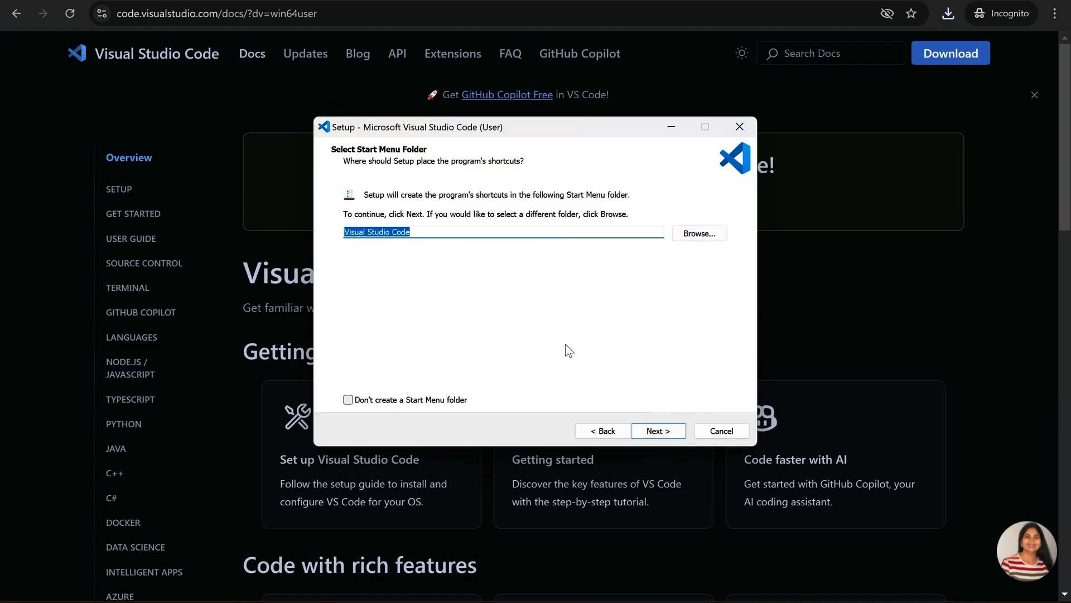
click(665, 431)
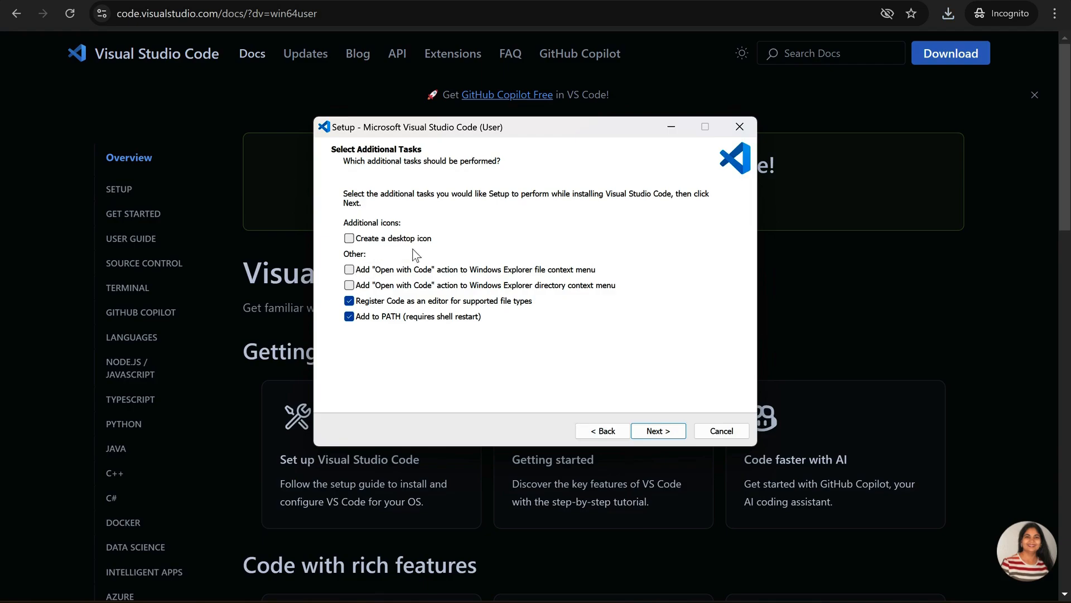
Enable the desktop icon and both "Open with Code" tasks, then install Visual Studio Code and finish setup with launching enabled
click(349, 239)
click(349, 270)
click(350, 286)
click(656, 438)
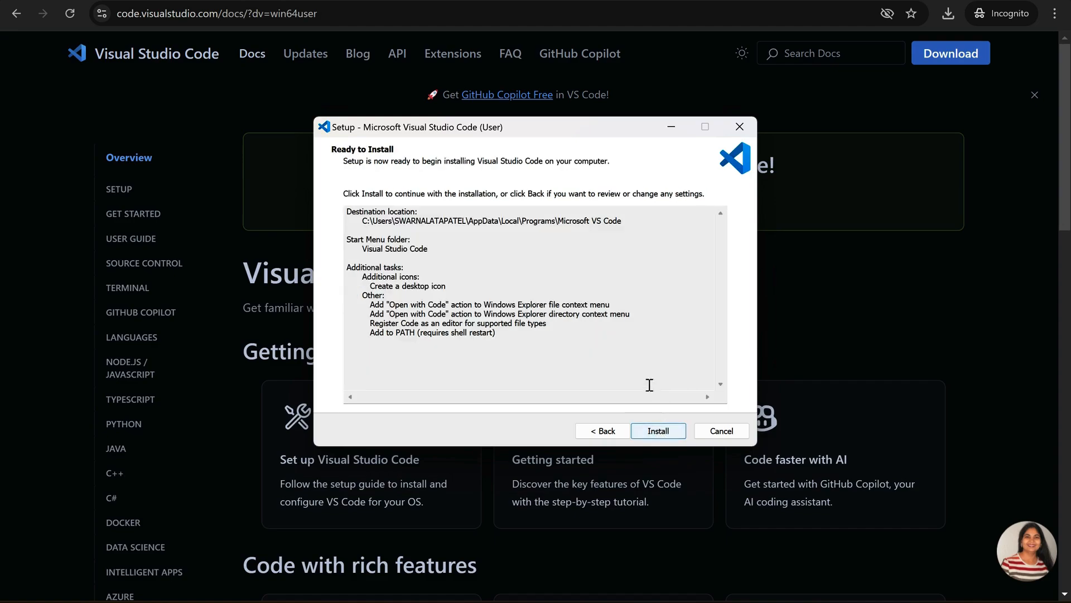
click(658, 436)
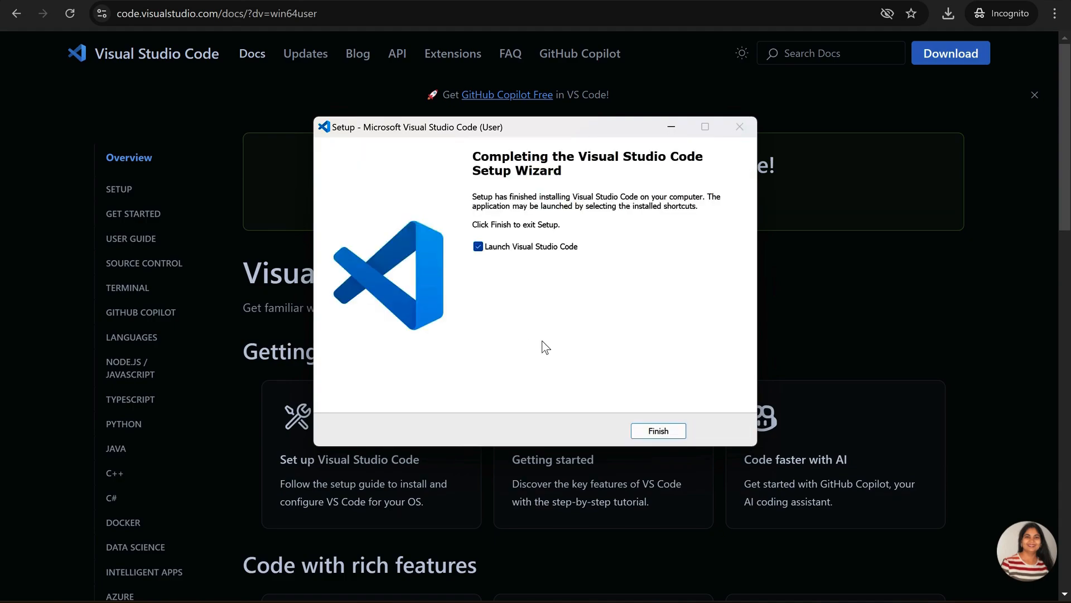
click(656, 430)
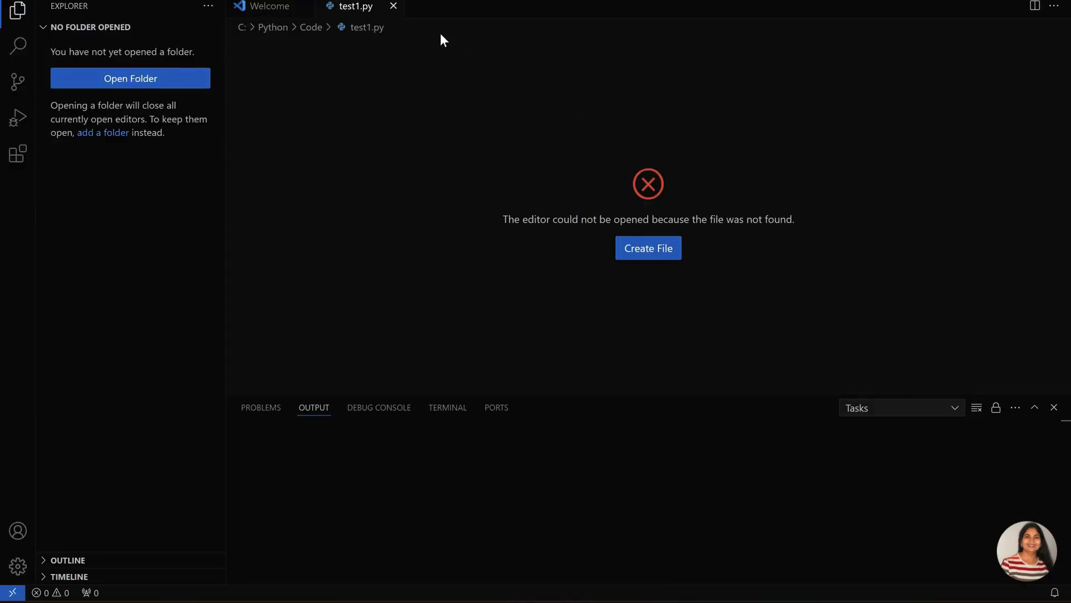
Close the editor of the missing test1.py file and start creating a new file named test1.py
click(394, 7)
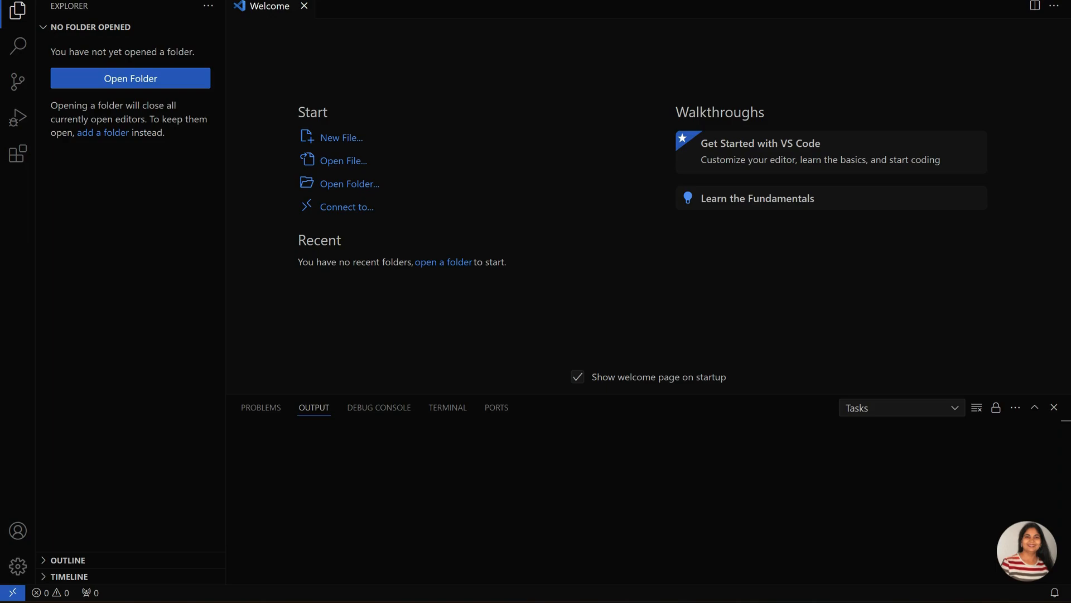
click(37, 0)
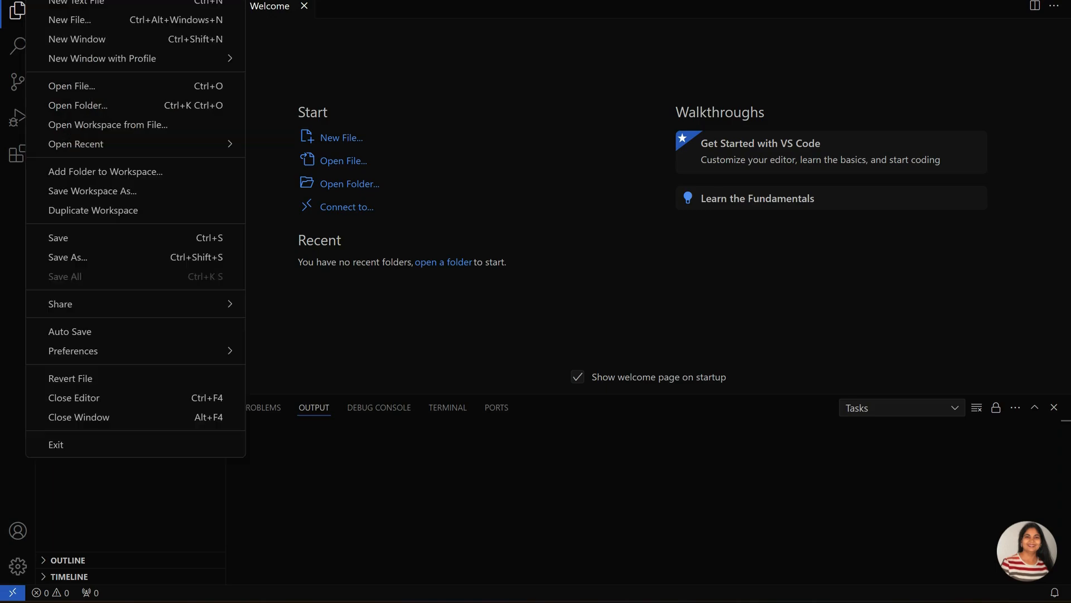
click(56, 21)
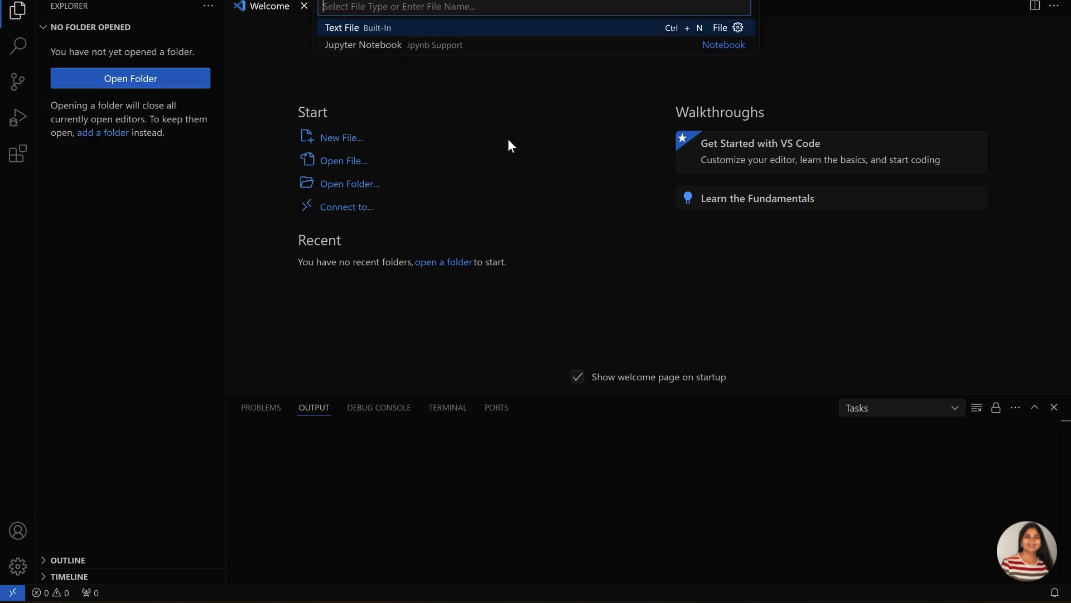
text(test)
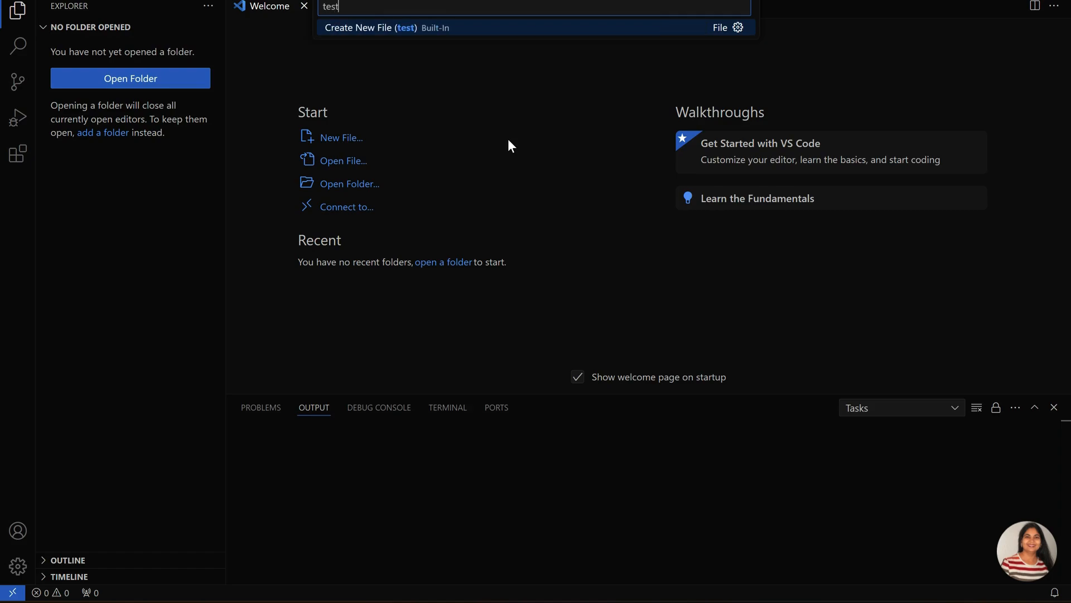
text(1.py)
key(Return)
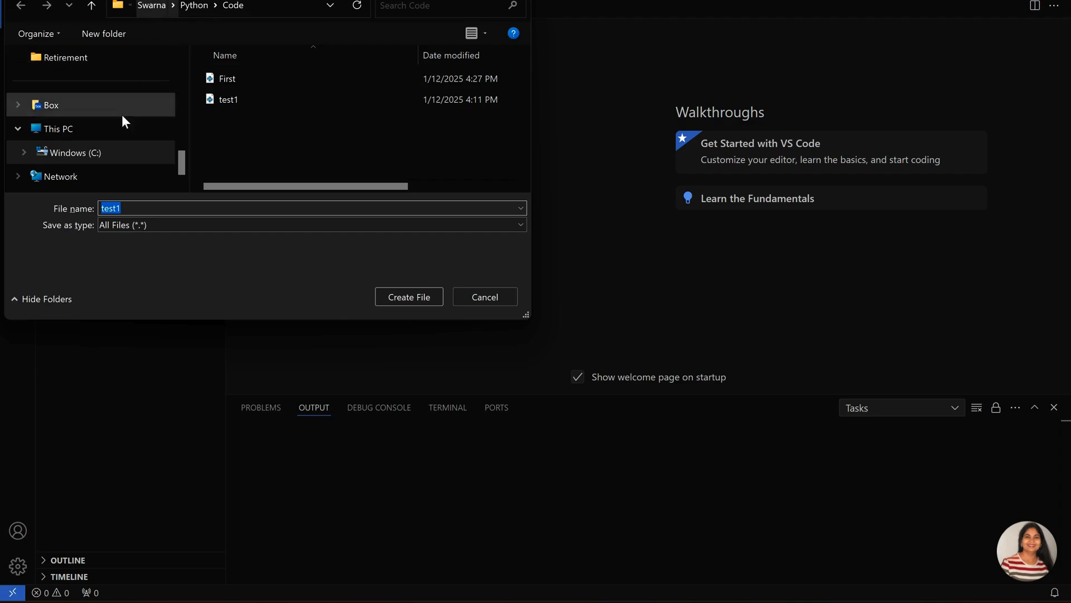
Choose the C:\Python\Code folder as the location and create the test1.py file there
click(84, 156)
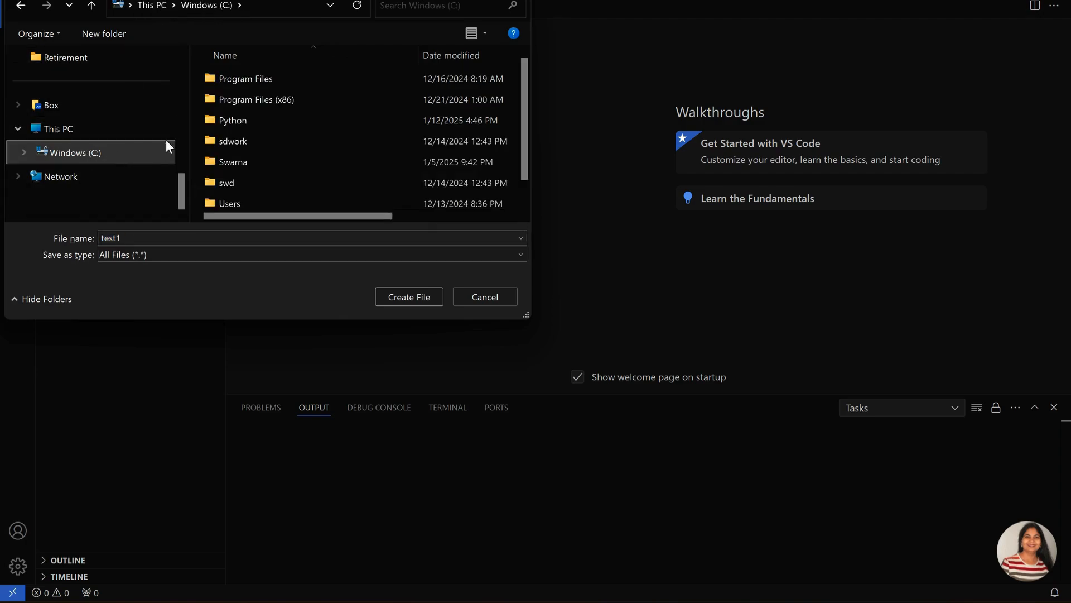
double_click(245, 120)
double_click(235, 80)
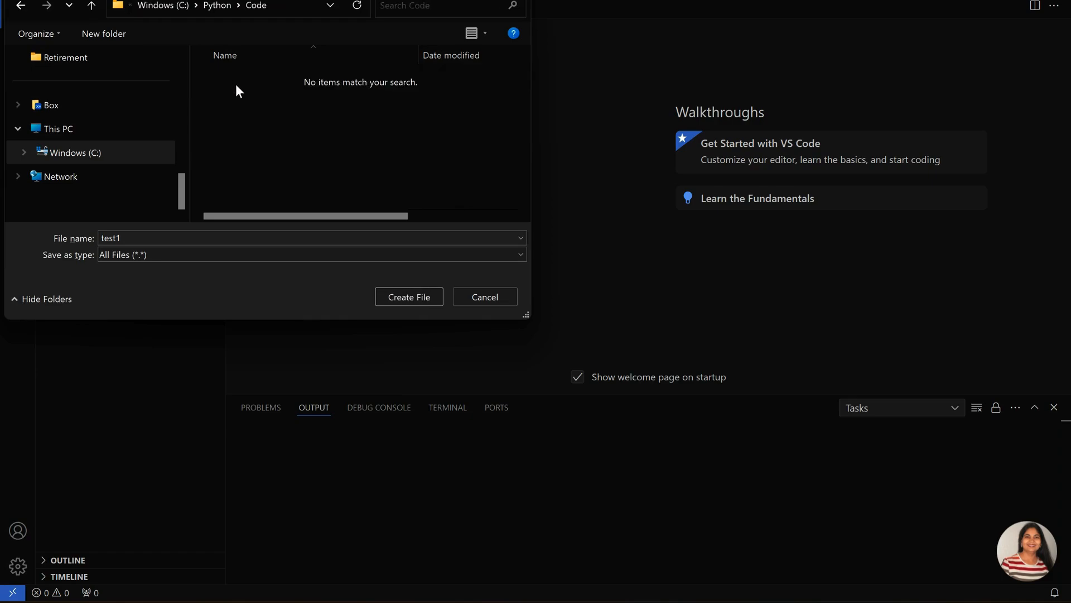
click(409, 297)
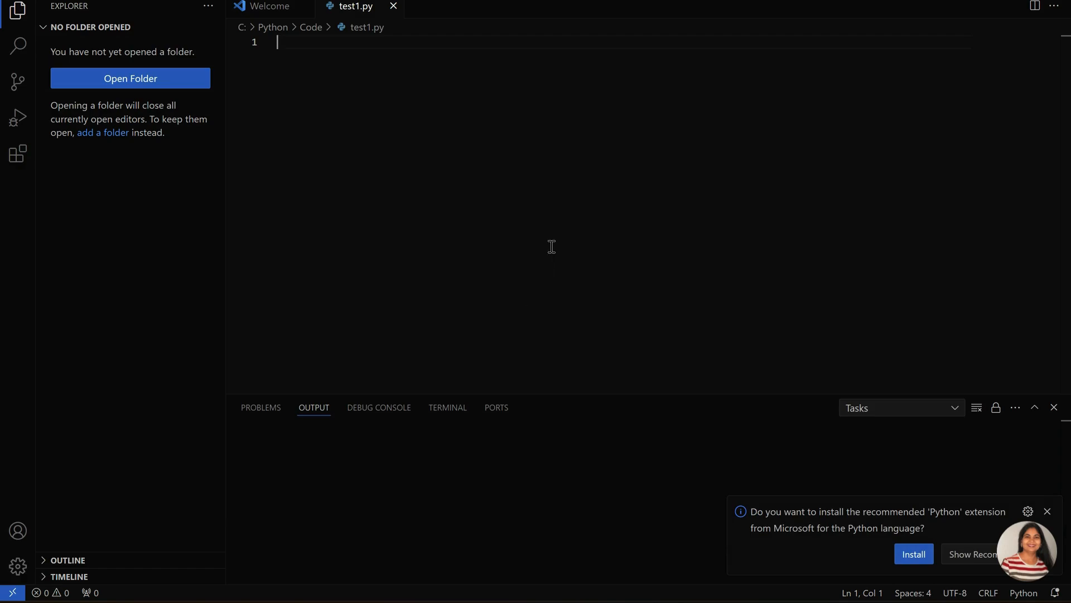
Write a print statement on line 1 that outputs 'Hello World' followed by the author's first name
text(print)
text(()
text('H)
text(ello W)
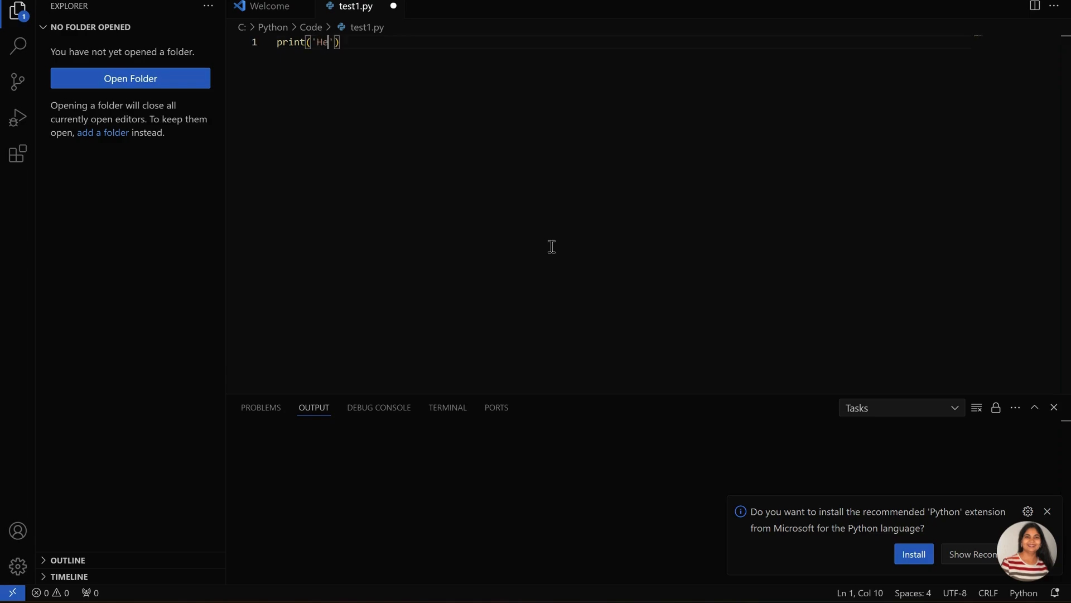
text(orld )
text(Swan)
text(na)
click(468, 44)
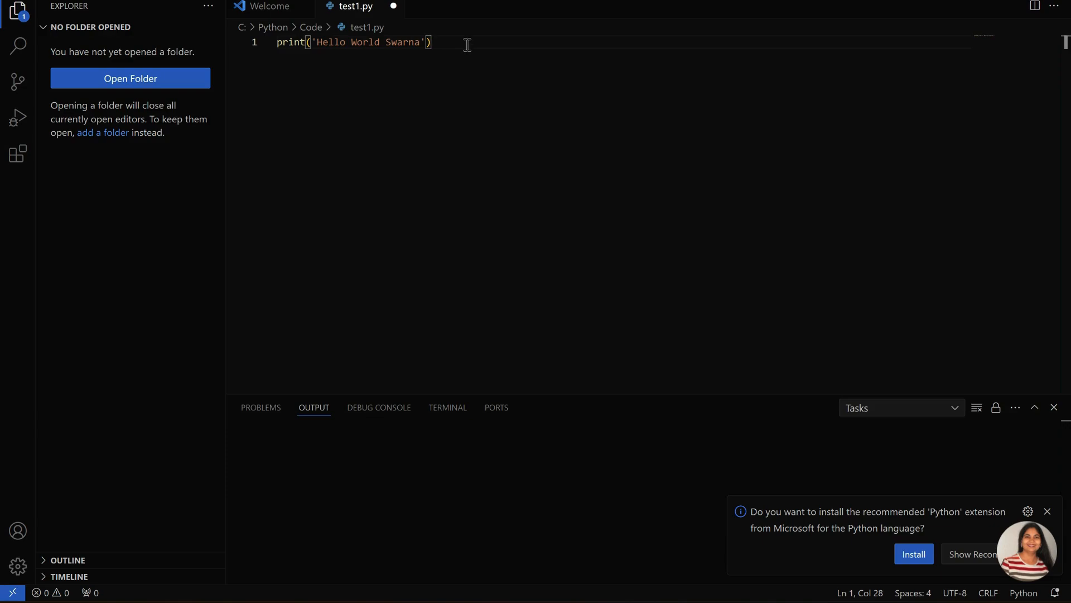
Add print(100) as the second line of test1.py and save the file
key(Return)
text(pri)
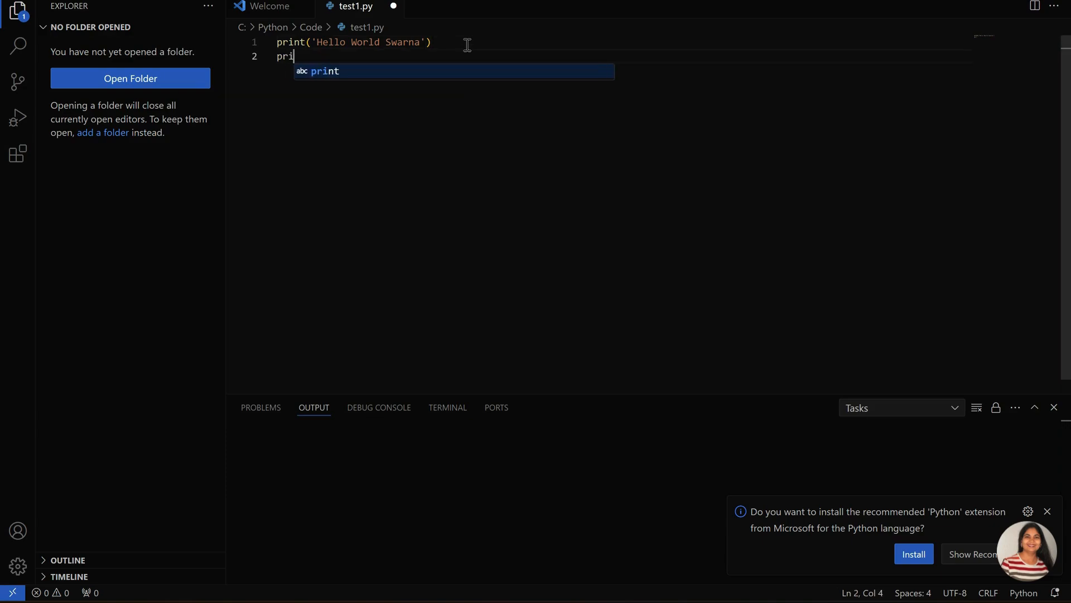
text(nt(1)
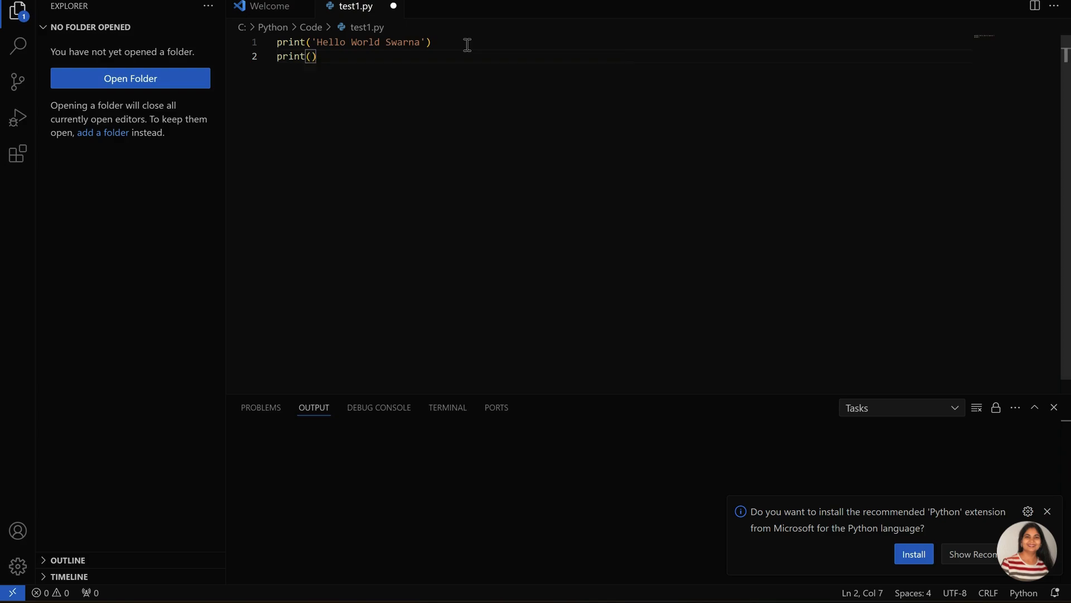
text(00))
key(ctrl+s)
Copy the Code folder's path from File Explorer, and change the Command Prompt directory to C:\Python\Code
mouse_move(570, 600)
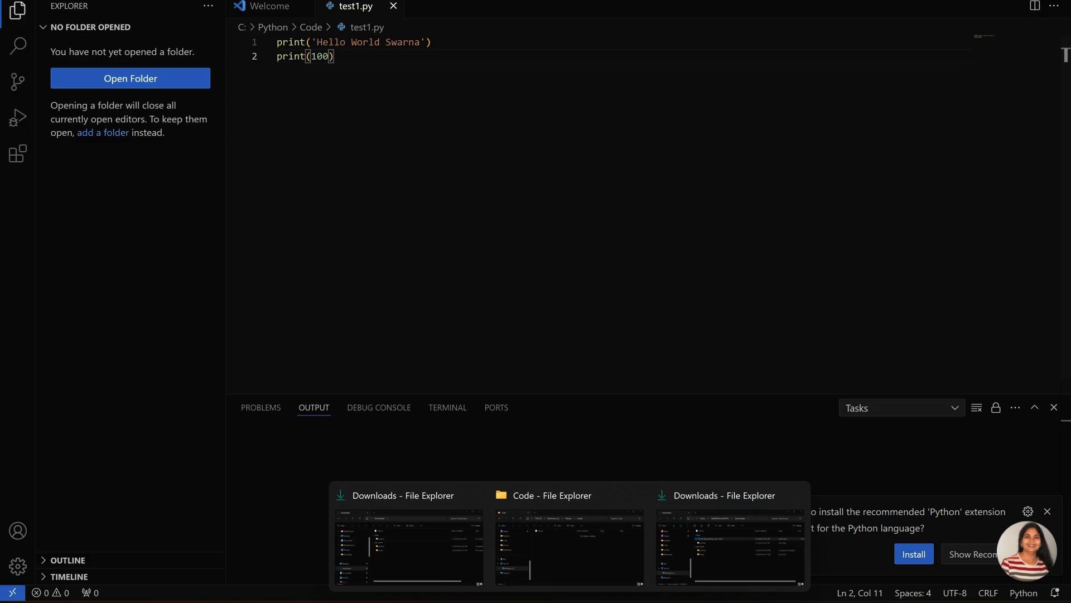
click(581, 571)
click(683, 241)
key(ctrl+c)
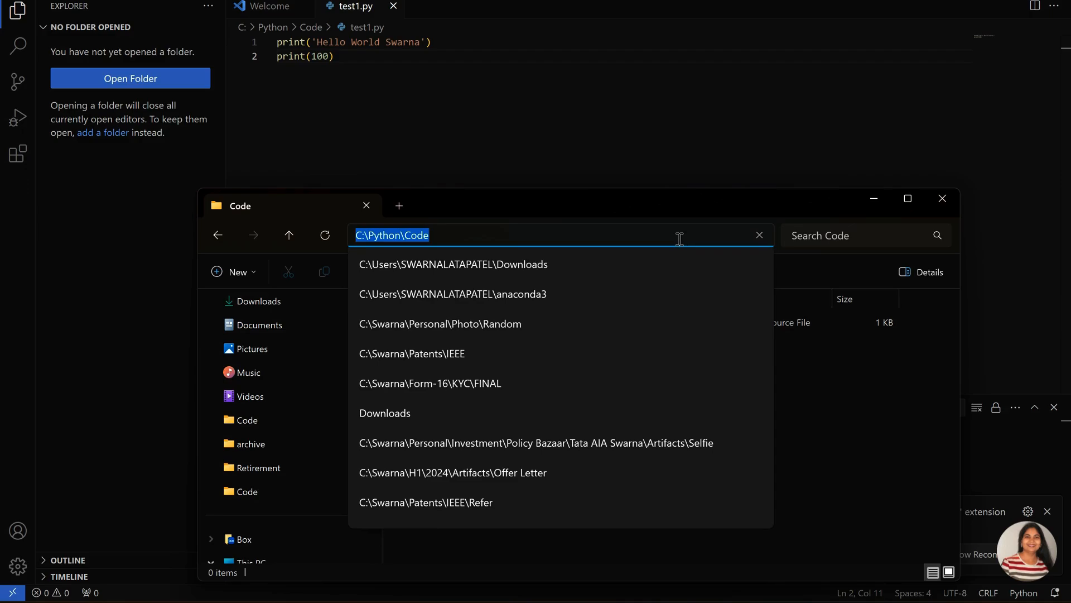
click(858, 531)
click(874, 199)
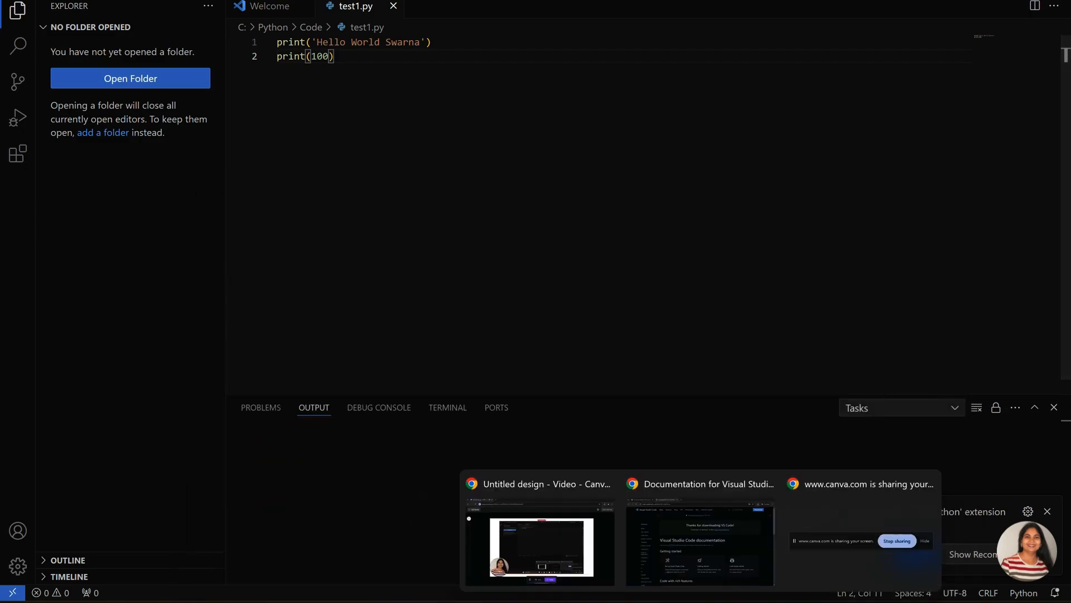
click(732, 601)
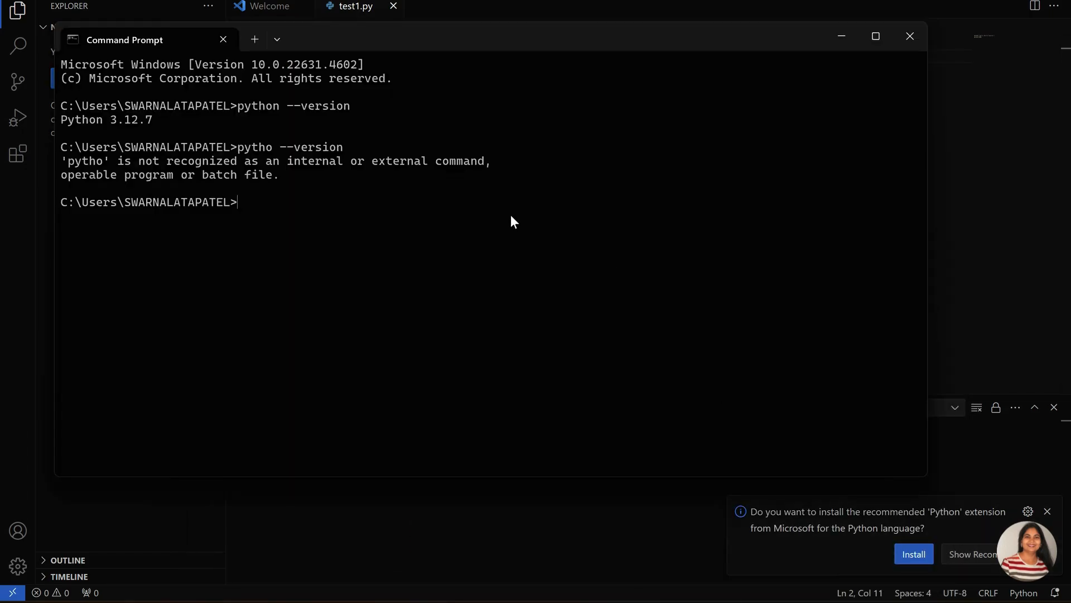
text(cd C:\Python\Code)
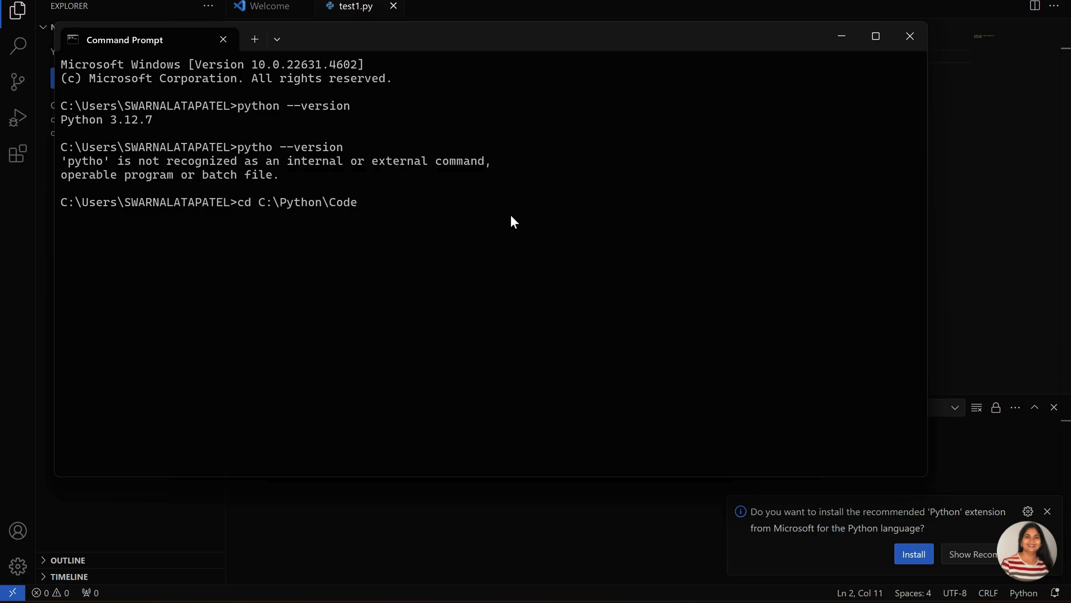
key(Return)
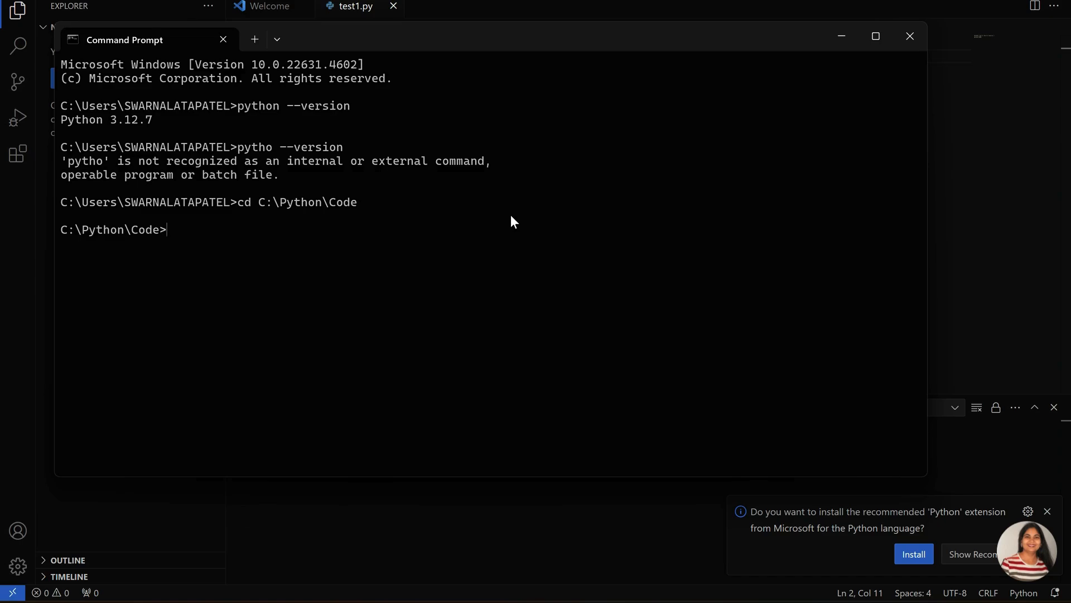
Run "python test1.py" in the Command Prompt, uncover the code behind it for comparison, and minimize the window
text(python test1.py)
key(Return)
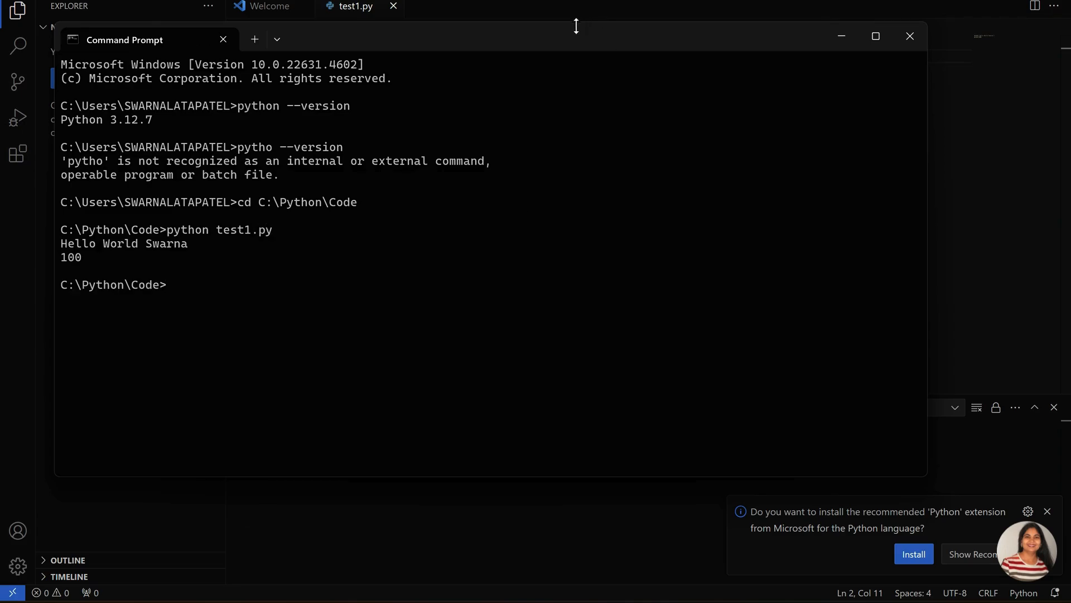
drag(574, 23, 664, 127)
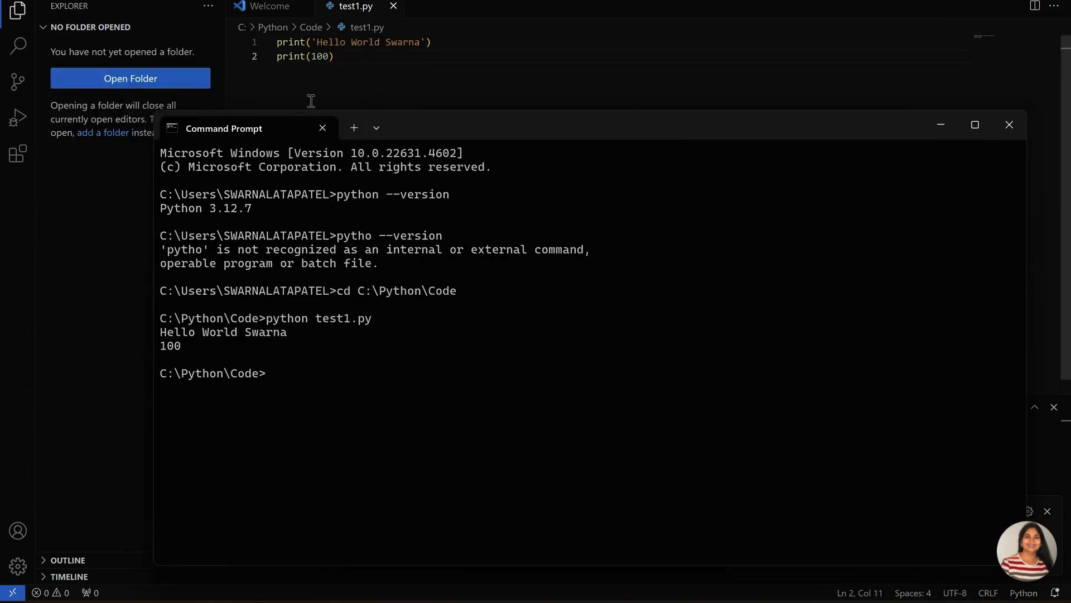
click(938, 126)
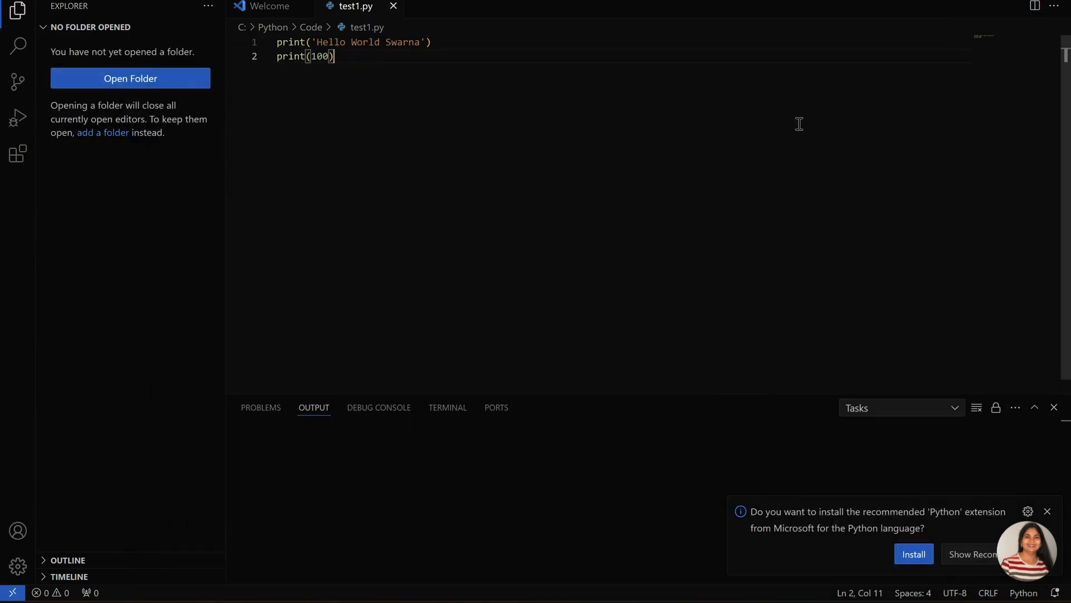
Open a new terminal in Visual Studio Code and change its directory to C:\Python\Code
click(238, 2)
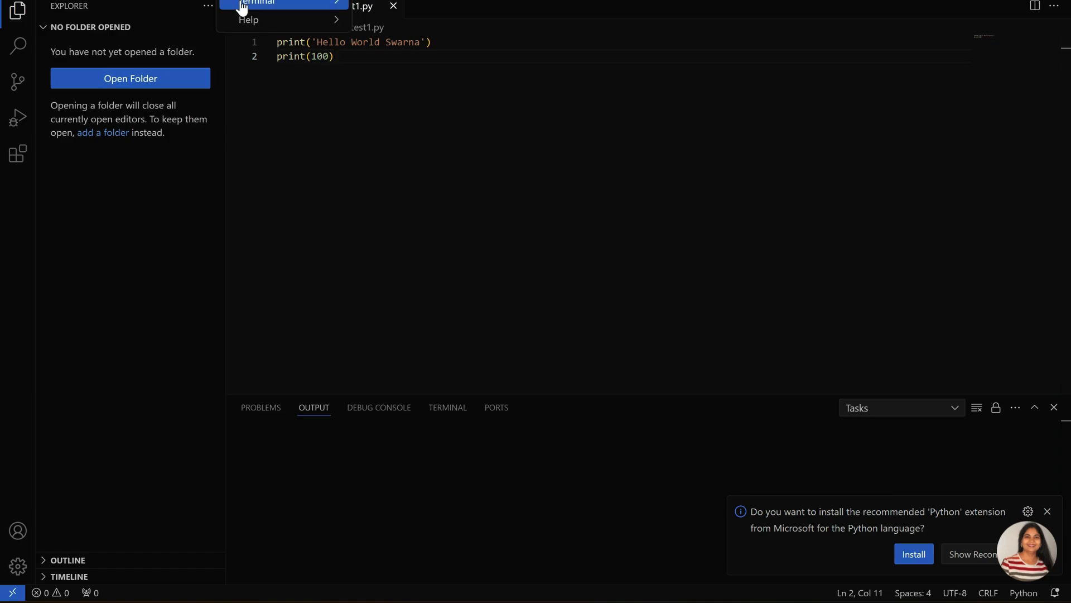
mouse_move(240, 7)
click(377, 7)
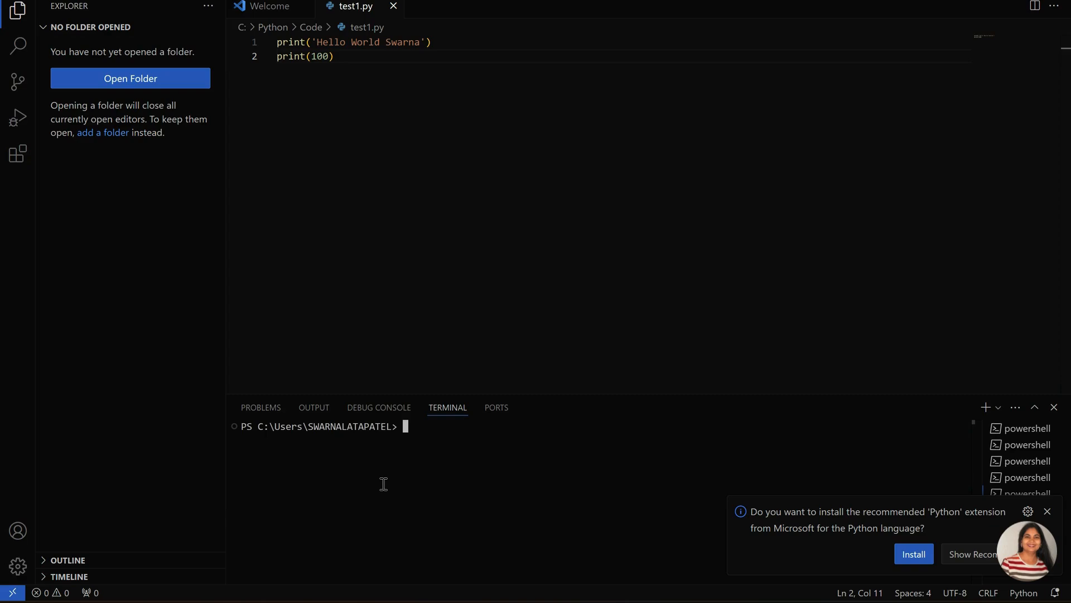
text(cd)
key(ctrl+v)
key(Return)
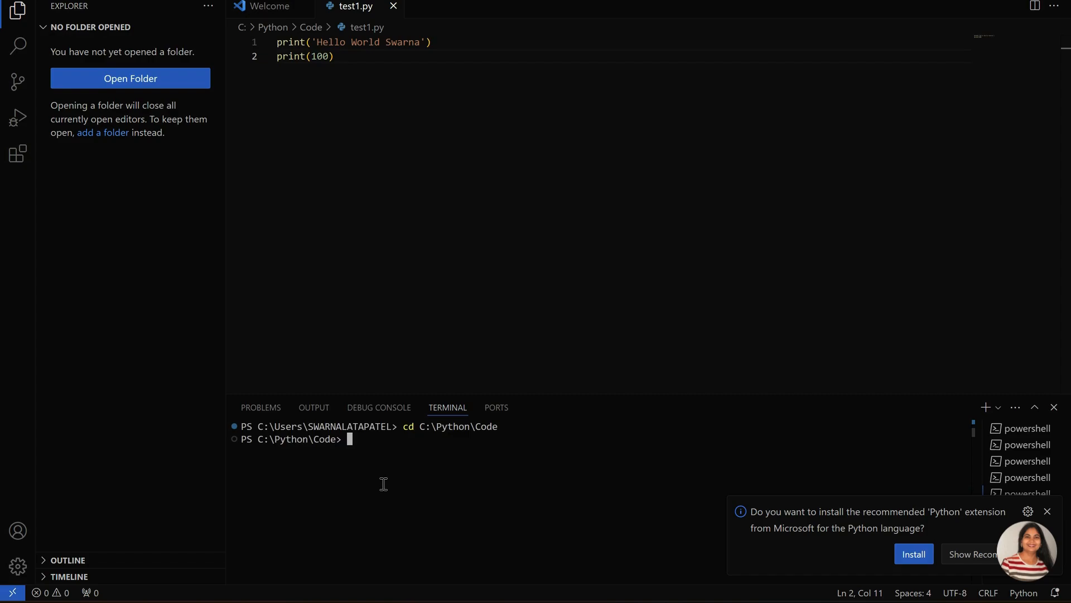
Run "python test1.py" in the integrated terminal
text(python test1.py)
key(Return)
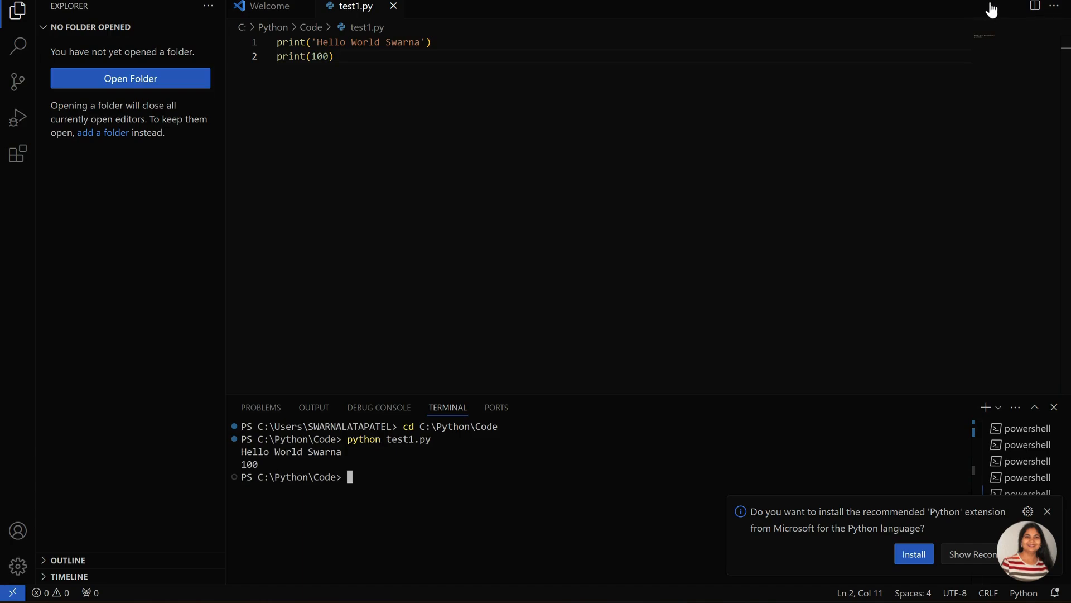
Search the extensions marketplace for "python" and install Microsoft's Python extension
click(13, 168)
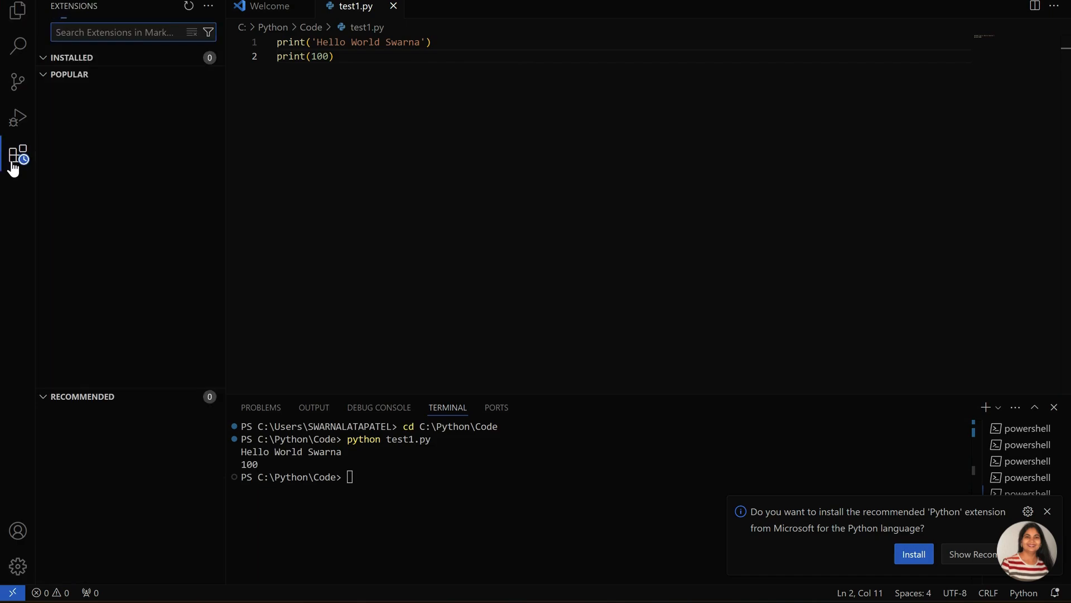
text(p)
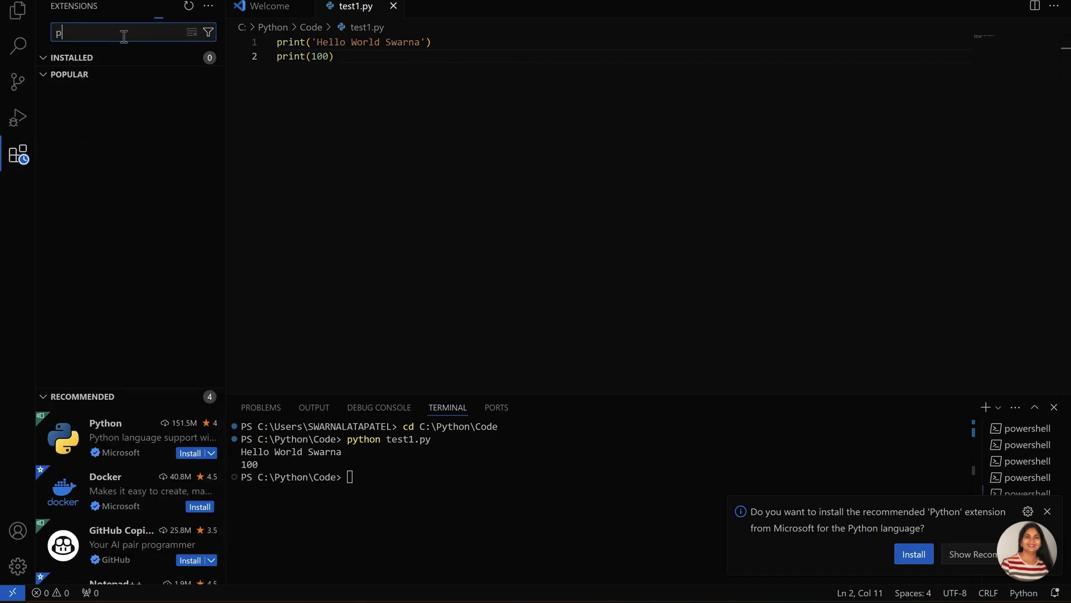
text(ython)
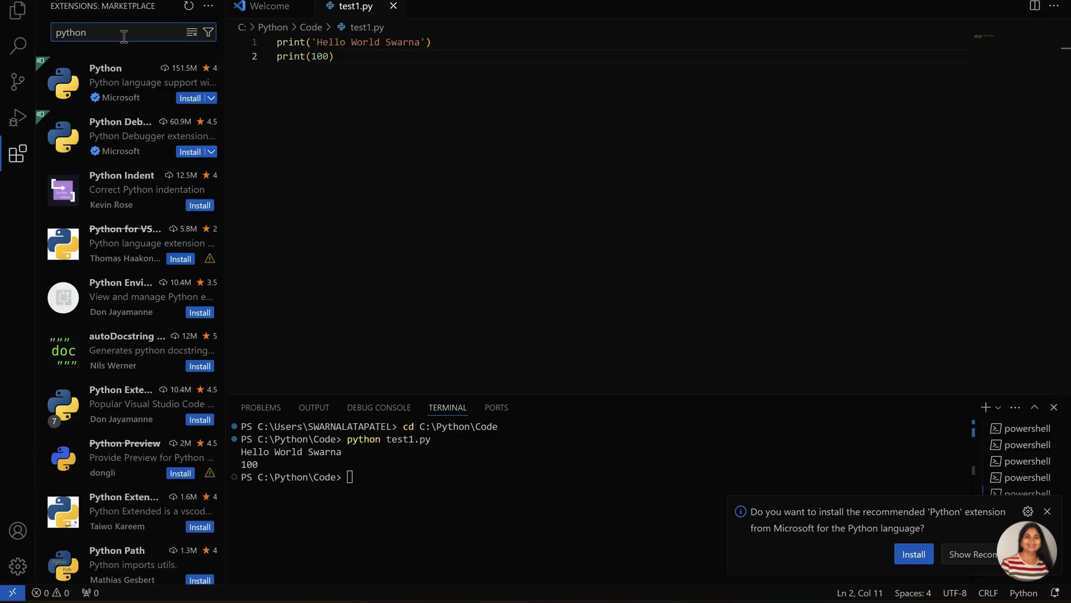
click(114, 88)
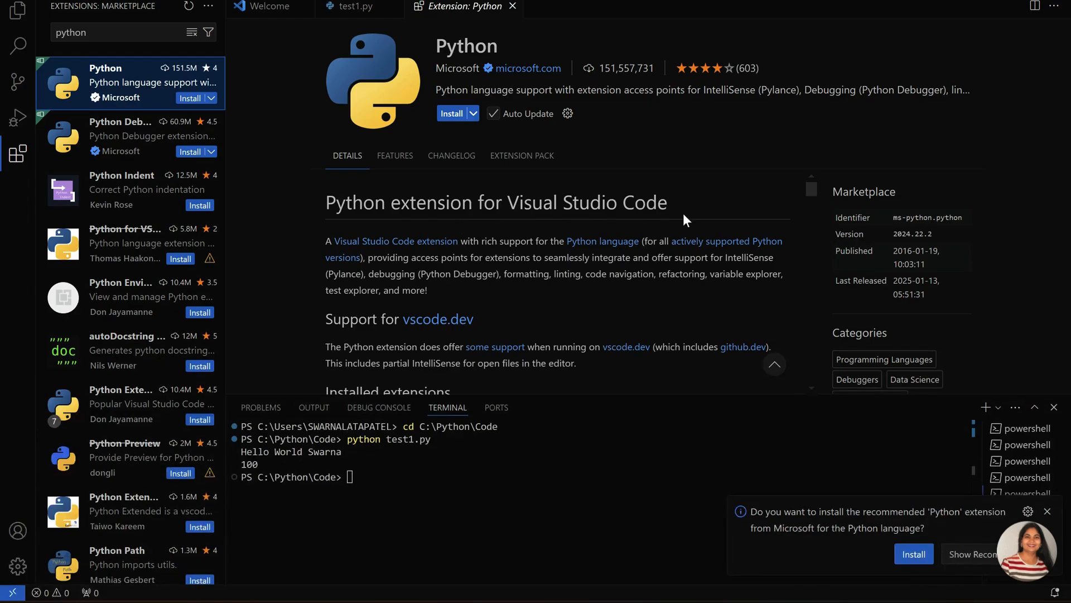
click(453, 115)
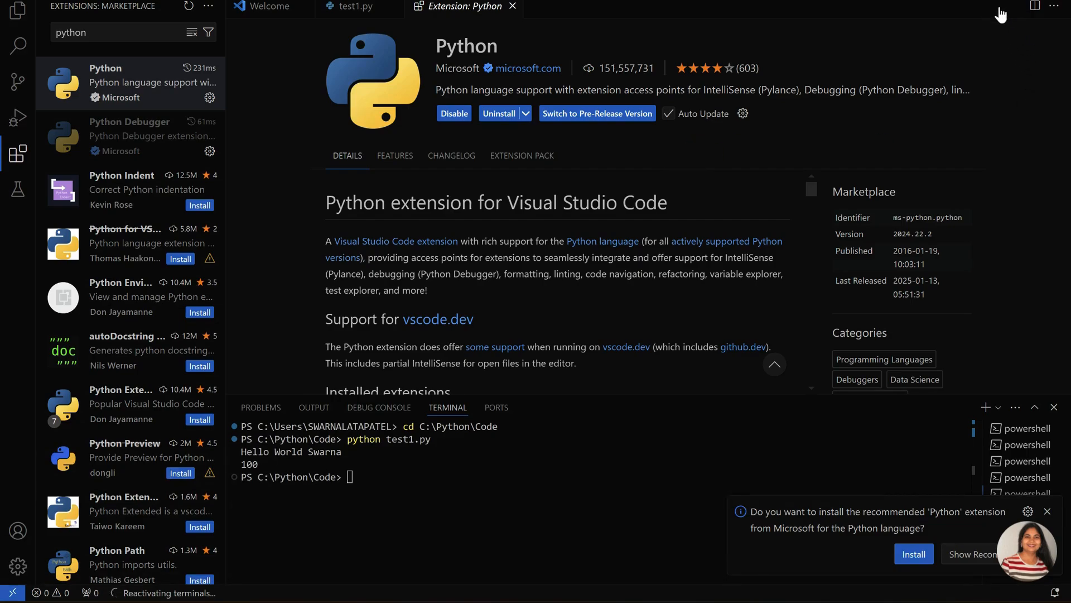
Replace the extension search with "code runner" and install the Code Runner extension
click(102, 36)
drag(102, 35, 53, 32)
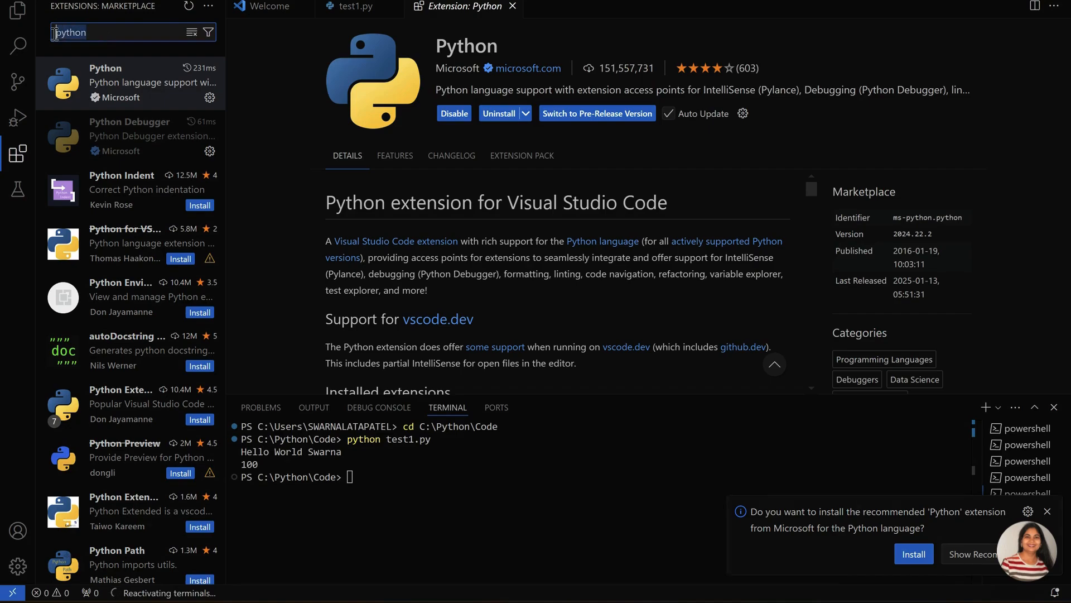
key(BackSpace)
text(c)
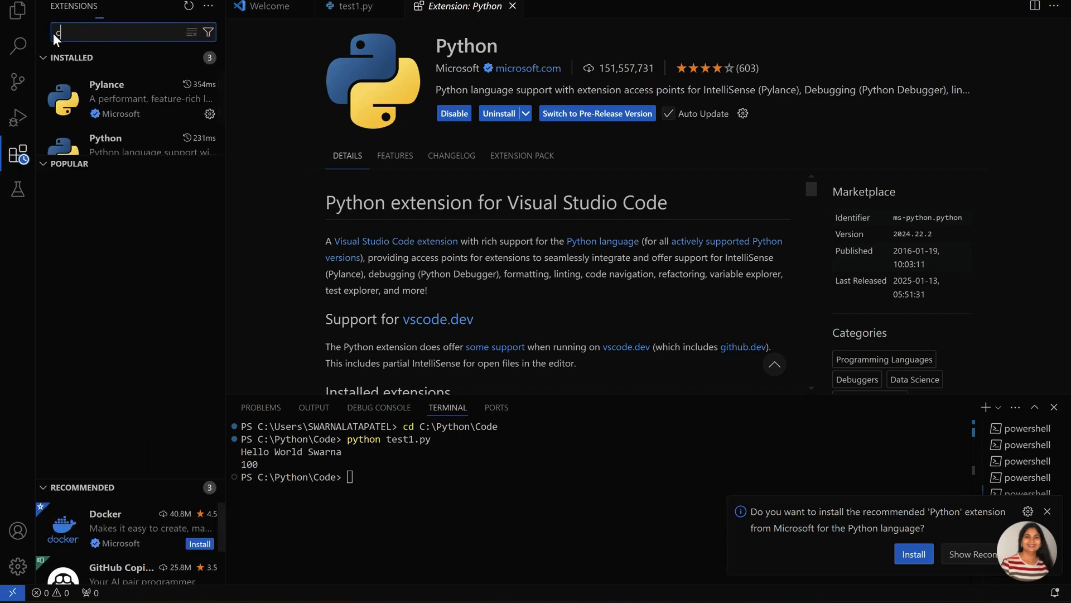
text(de)
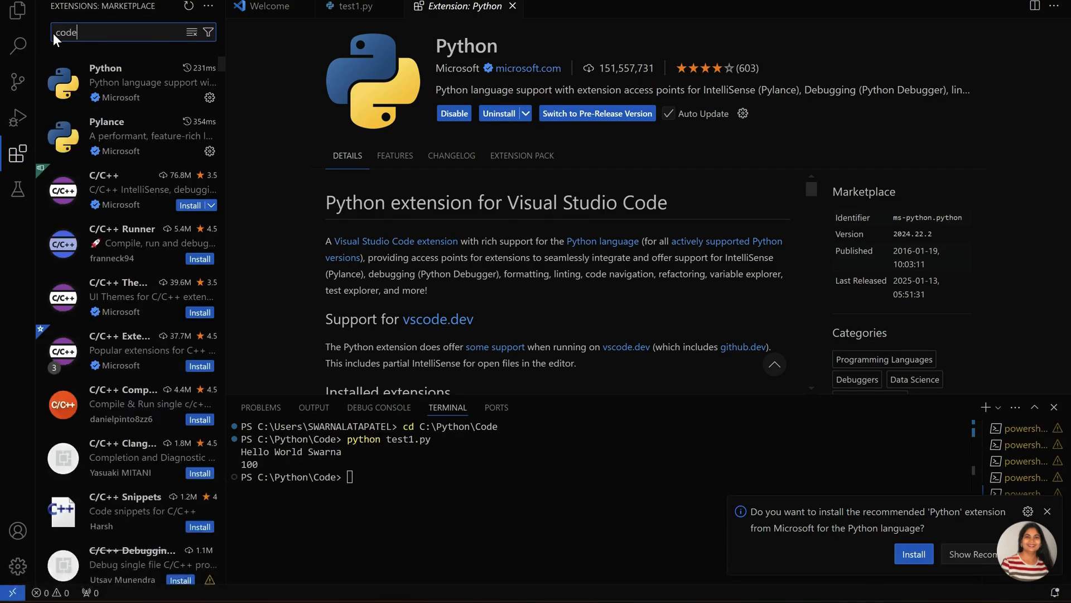
text( runner)
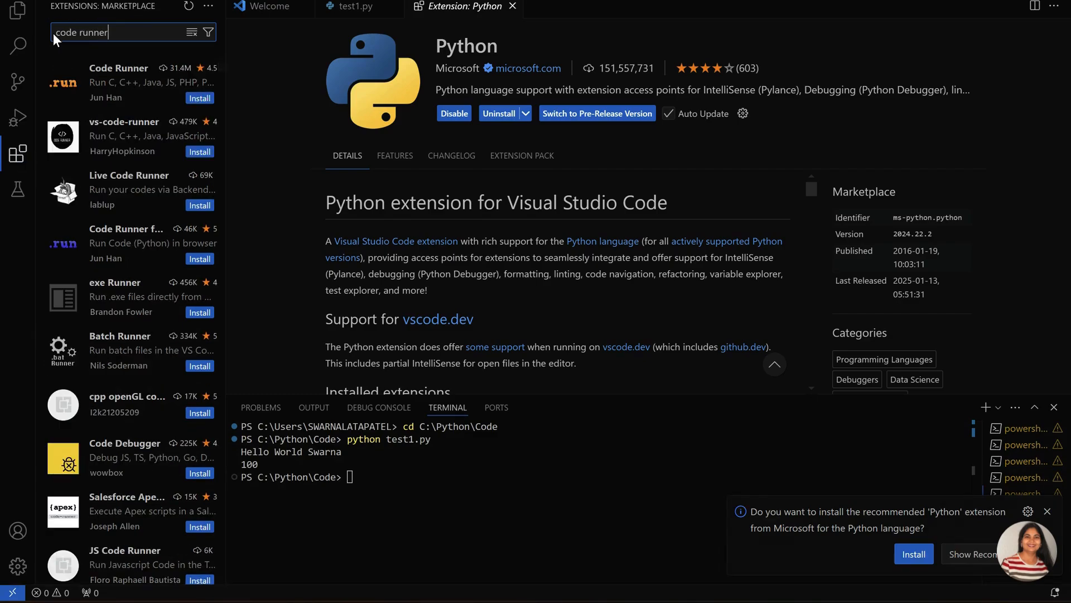
click(111, 78)
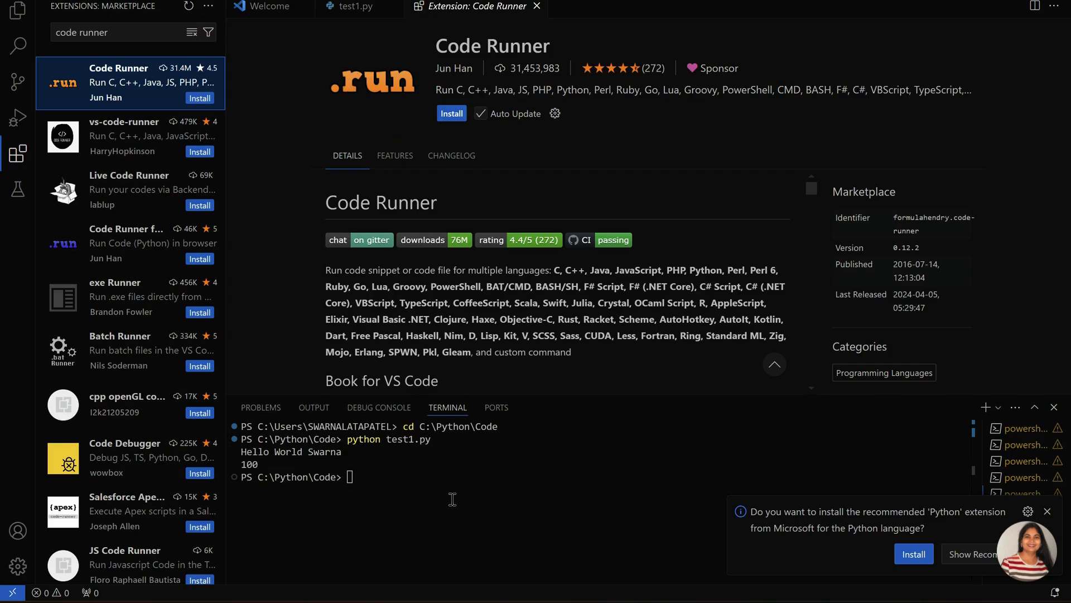
click(453, 116)
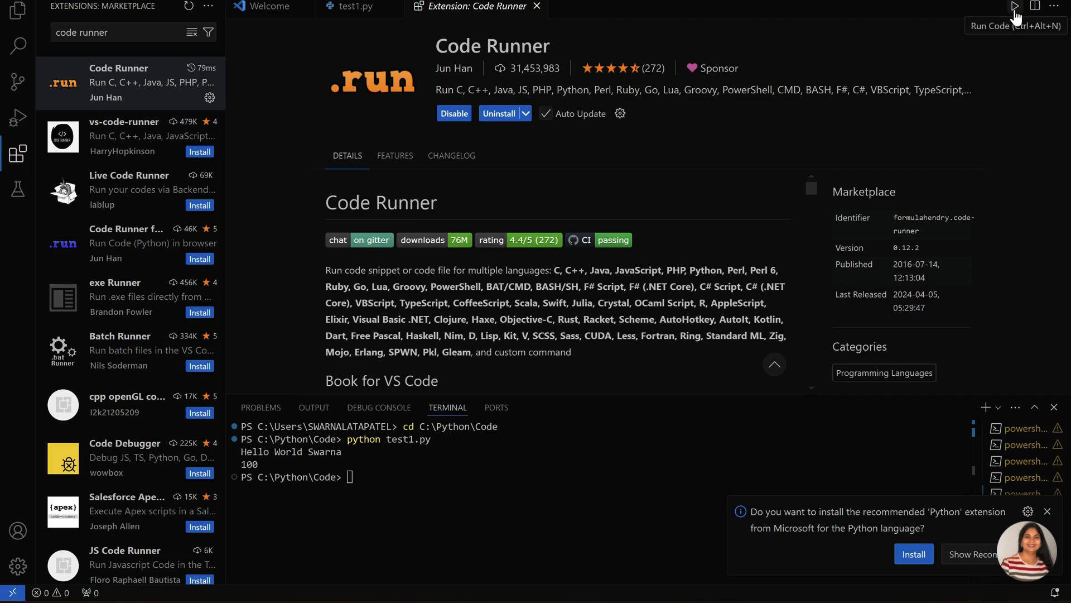
Return to test1.py and run its code directly from the editor
click(352, 7)
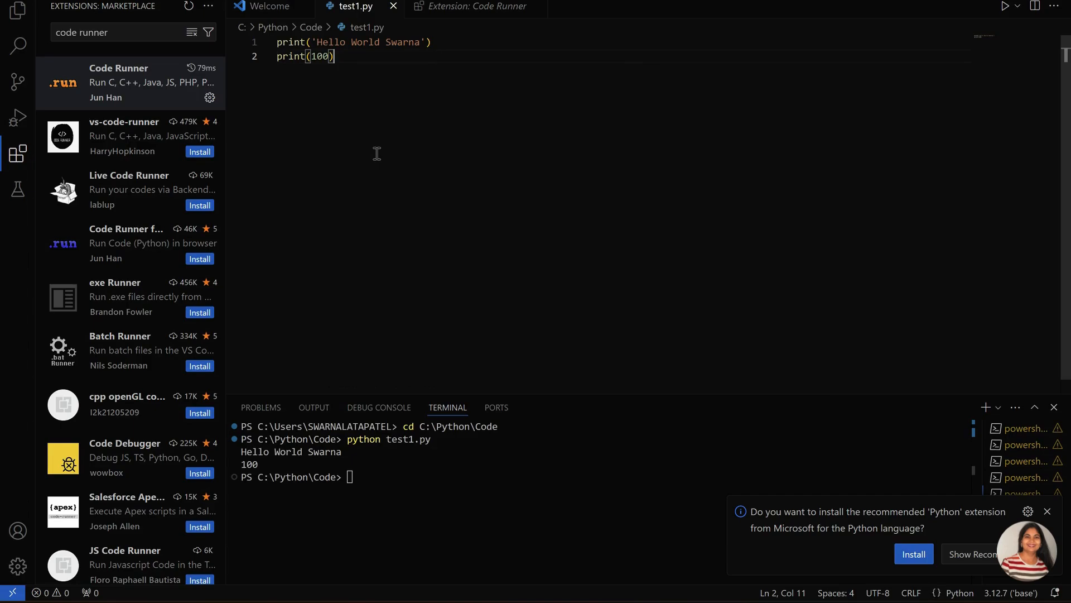
click(1005, 6)
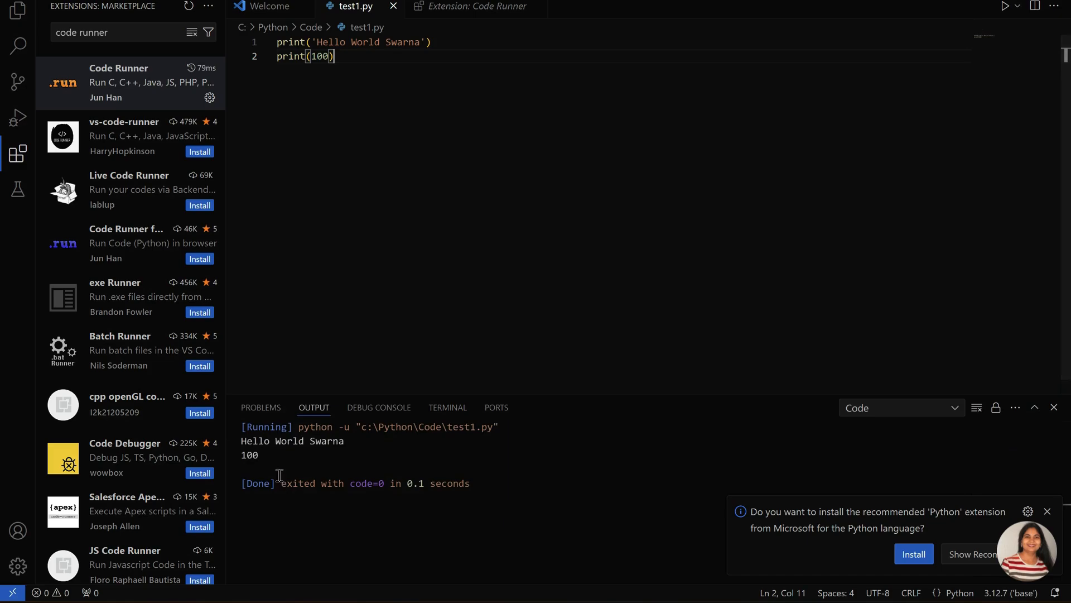